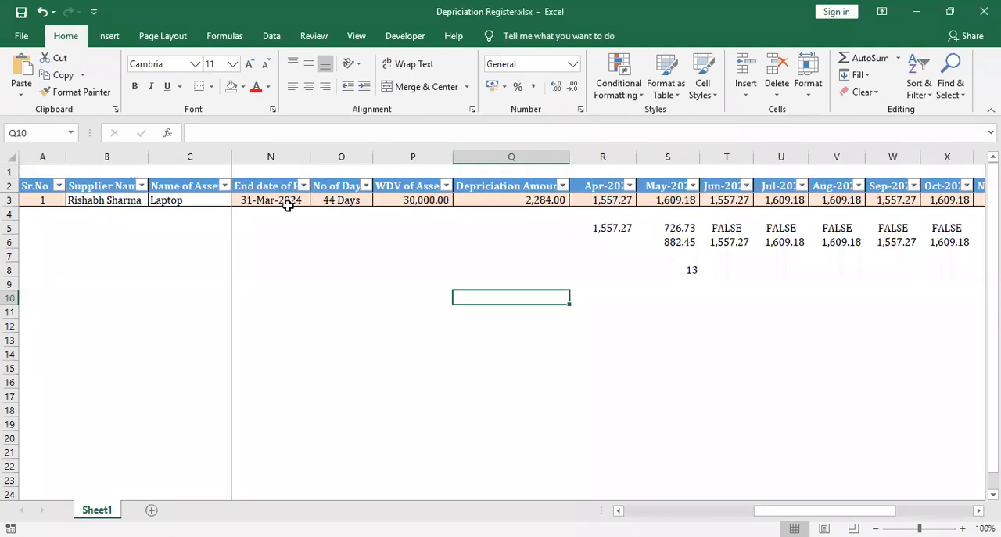
# Examine the laptop's row 3 entries in Depriciation Register.xlsx, from the serial number across to the financial-year dates
pyautogui.click(288, 202)
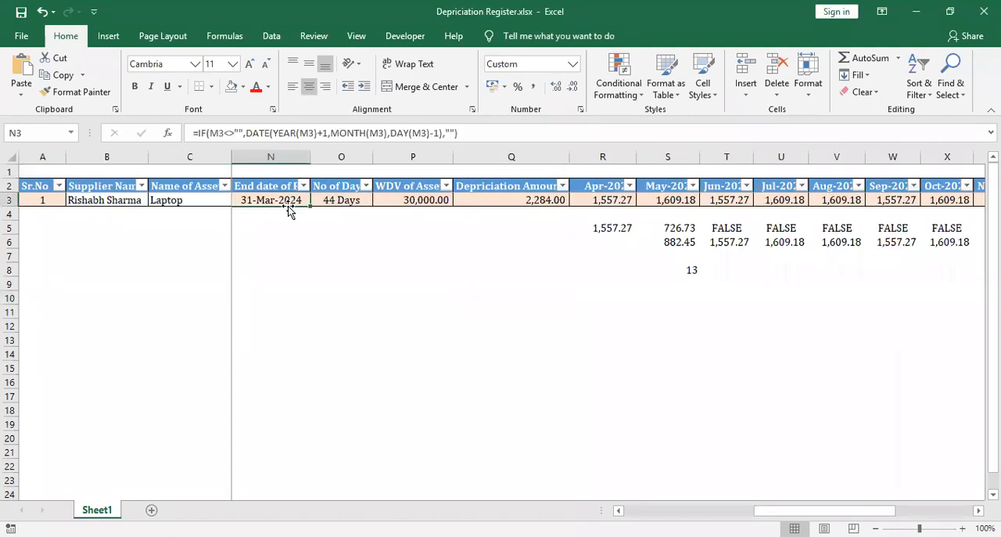
pyautogui.press('Left')
pyautogui.press('Left')
pyautogui.press('Left')
pyautogui.press('Left')
pyautogui.press('Left')
pyautogui.press('Left')
pyautogui.press('Left')
pyautogui.press('Left')
pyautogui.press('Left')
pyautogui.press('Left')
pyautogui.press('Left')
pyautogui.press('Left')
pyautogui.press('Left')
pyautogui.press('Right')
pyautogui.press('Right')
pyautogui.press('Right')
pyautogui.press('Right')
pyautogui.press('Right')
pyautogui.press('Right')
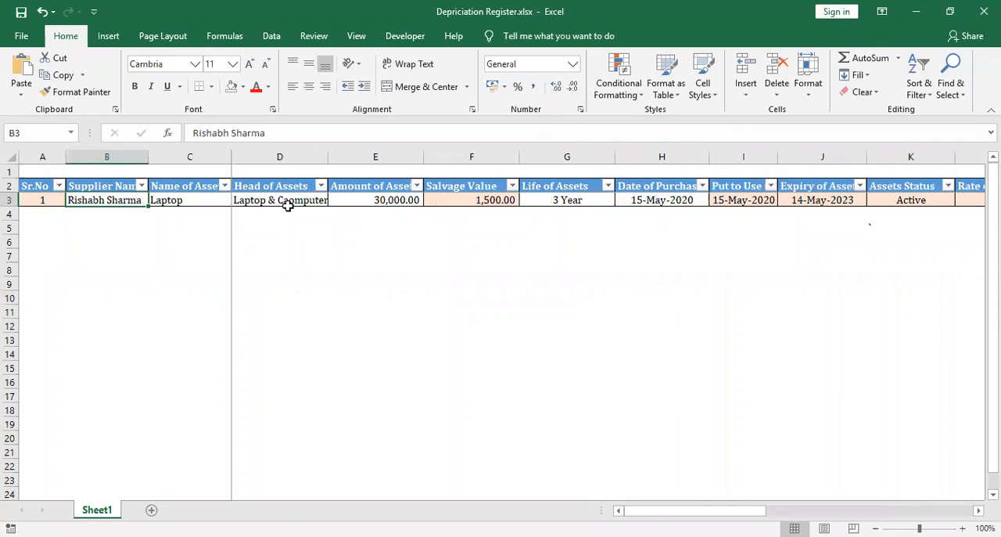
pyautogui.press('Right')
pyautogui.press('Right')
pyautogui.press('Right')
pyautogui.press('Right')
pyautogui.press('Right')
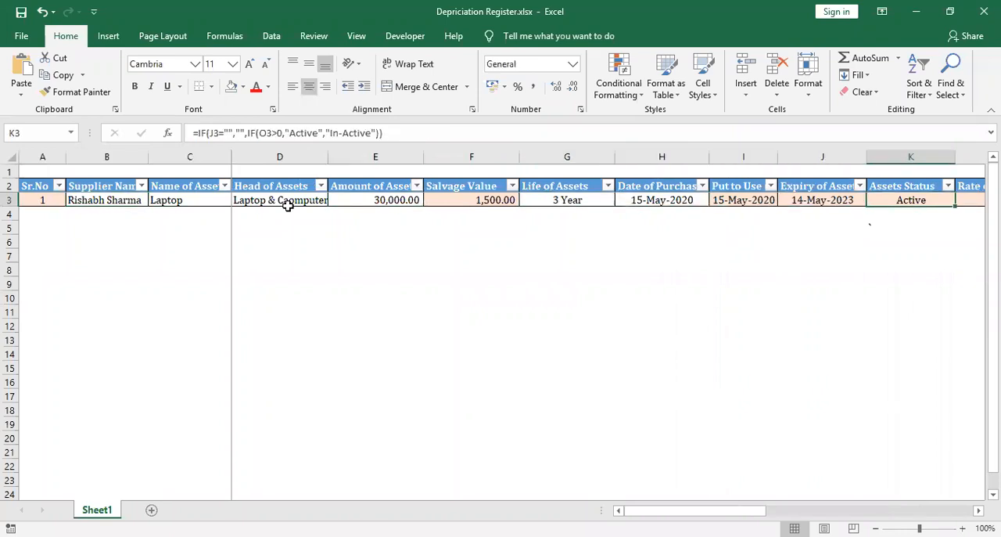
pyautogui.press('Left')
pyautogui.press('Left')
pyautogui.press('Left')
pyautogui.press('Left')
pyautogui.press('Left')
pyautogui.press('Left')
pyautogui.press('Left')
pyautogui.press('Left')
pyautogui.press('Left')
pyautogui.press('Left')
pyautogui.press('Left')
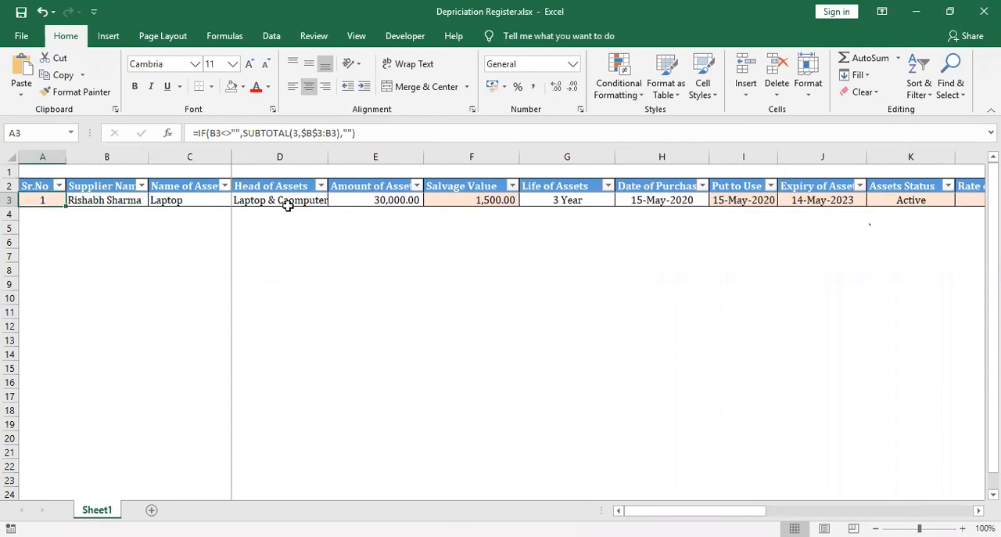
pyautogui.press('Right')
pyautogui.press('Right')
pyautogui.press('Right')
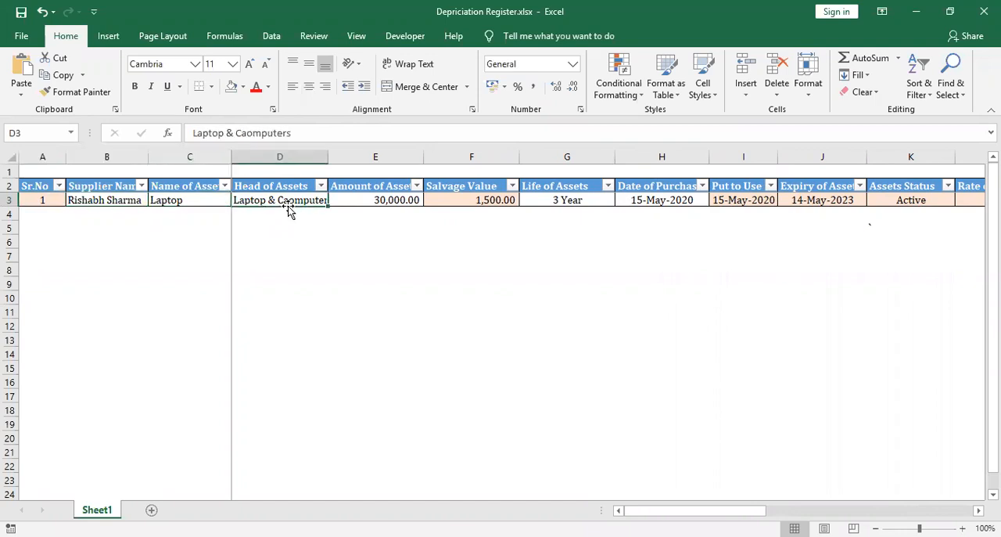
pyautogui.press('Right')
pyautogui.press('Right')
pyautogui.press('Right')
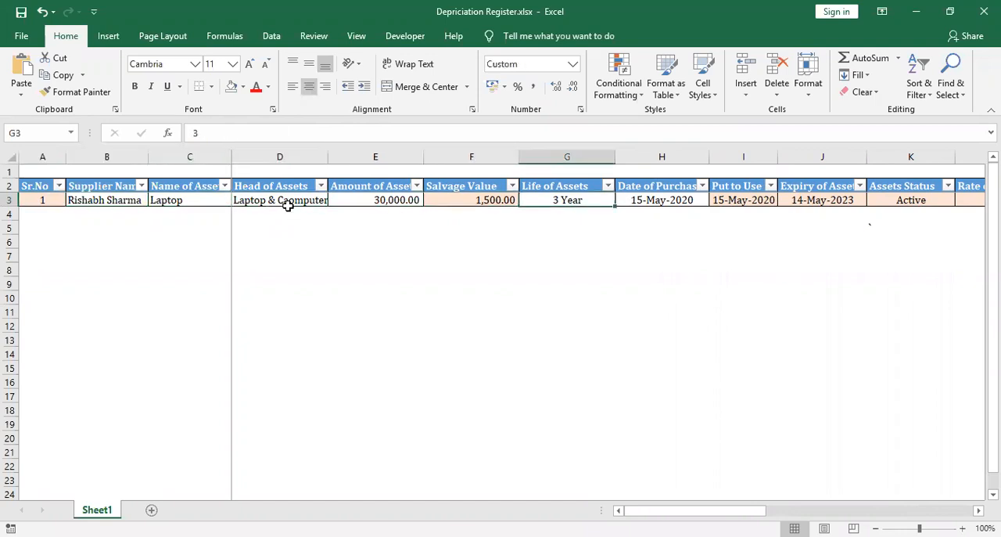
pyautogui.press('Right')
pyautogui.press('Right')
pyautogui.press('Right')
pyautogui.press('Right')
pyautogui.press('Right')
pyautogui.press('Right')
pyautogui.press('Right')
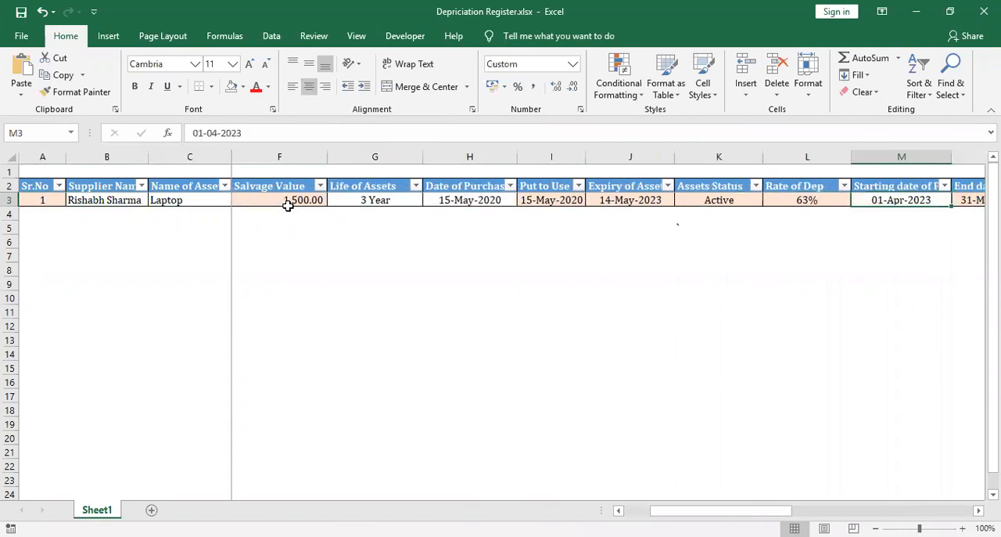
pyautogui.press('Right')
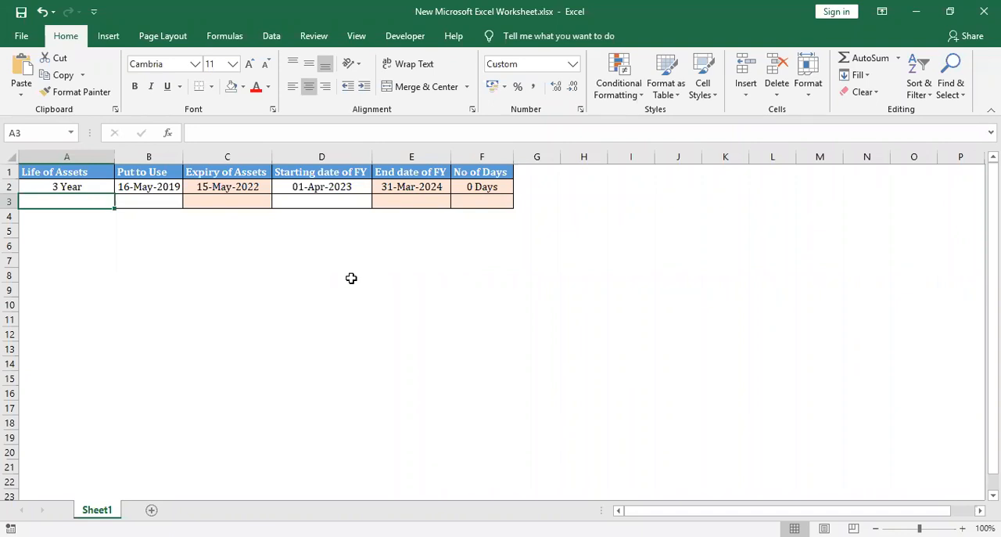
# In New Microsoft Excel Worksheet.xlsx, set the starting date of FY in D2 to 01-04-2019
pyautogui.press('Up')
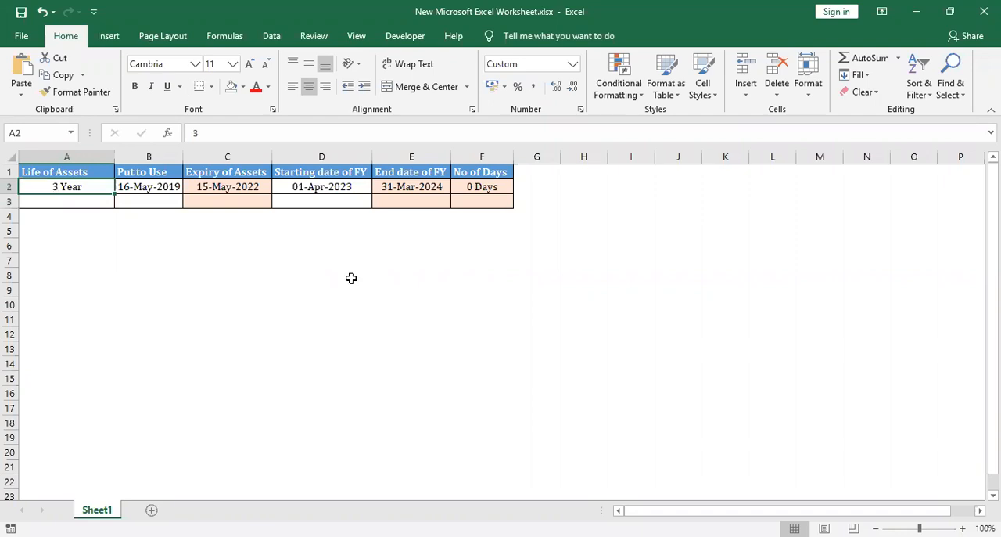
pyautogui.press('Right')
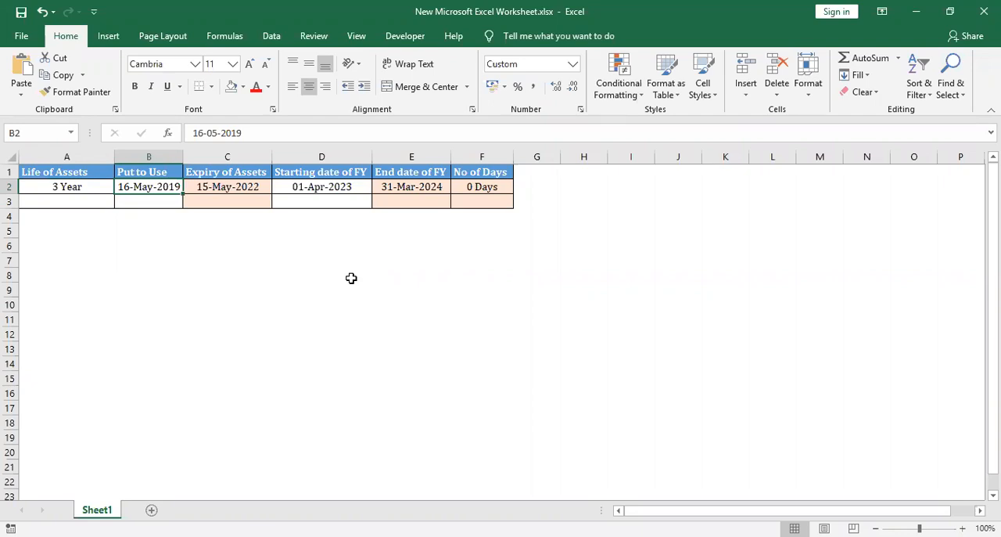
pyautogui.press('Right')
pyautogui.press('Right')
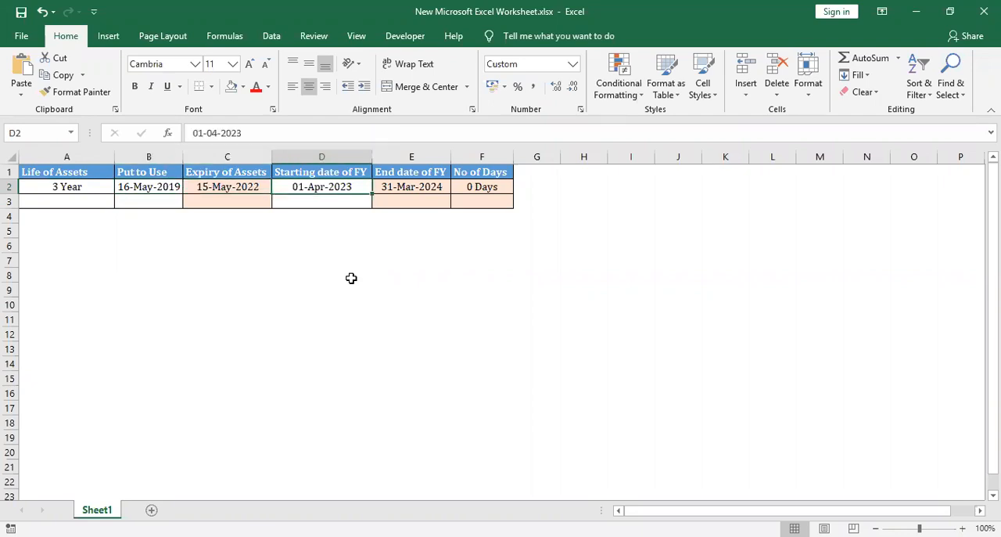
pyautogui.press('F2')
pyautogui.press('BackSpace')
pyautogui.press('BackSpace')
pyautogui.write('19')
pyautogui.press('Tab')
pyautogui.press('Left')
pyautogui.press('Right')
pyautogui.press('Left')
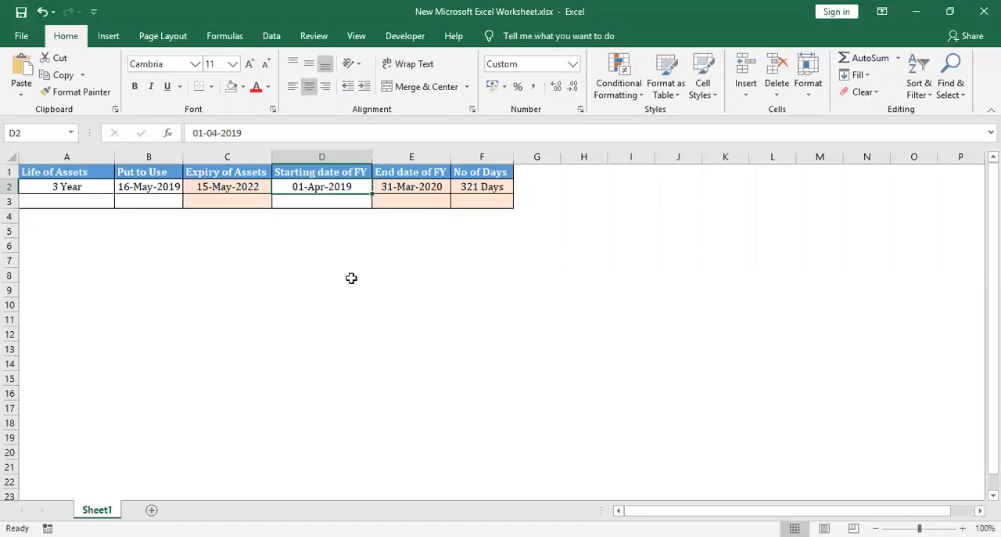
# Set the starting date of FY in D2 to 01-04-2022
pyautogui.press('F2')
pyautogui.press('BackSpace')
pyautogui.press('BackSpace')
pyautogui.write('22')
pyautogui.press('Tab')
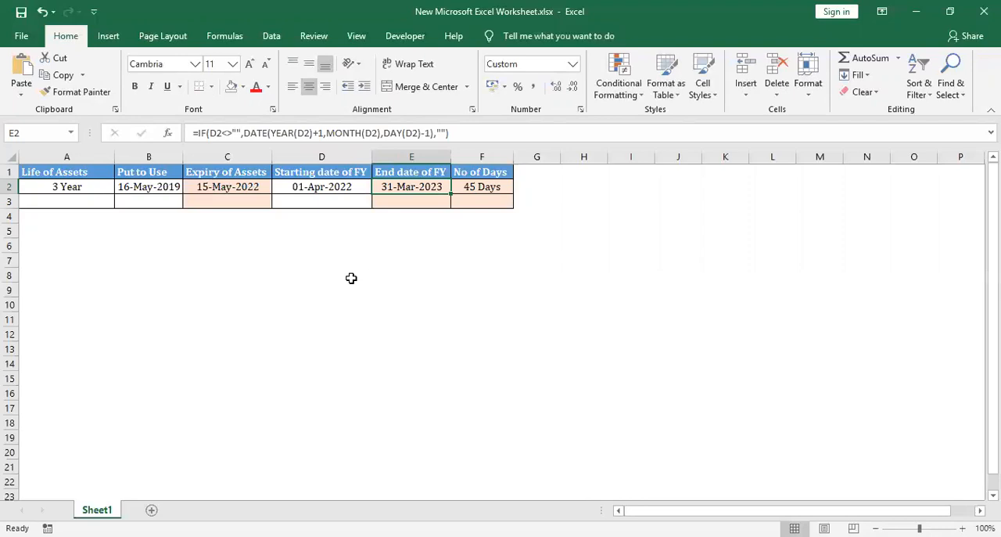
# Set the starting date of FY in D2 to 01-04-2021
pyautogui.hotkey('shift', 'Tab')
pyautogui.press('F2')
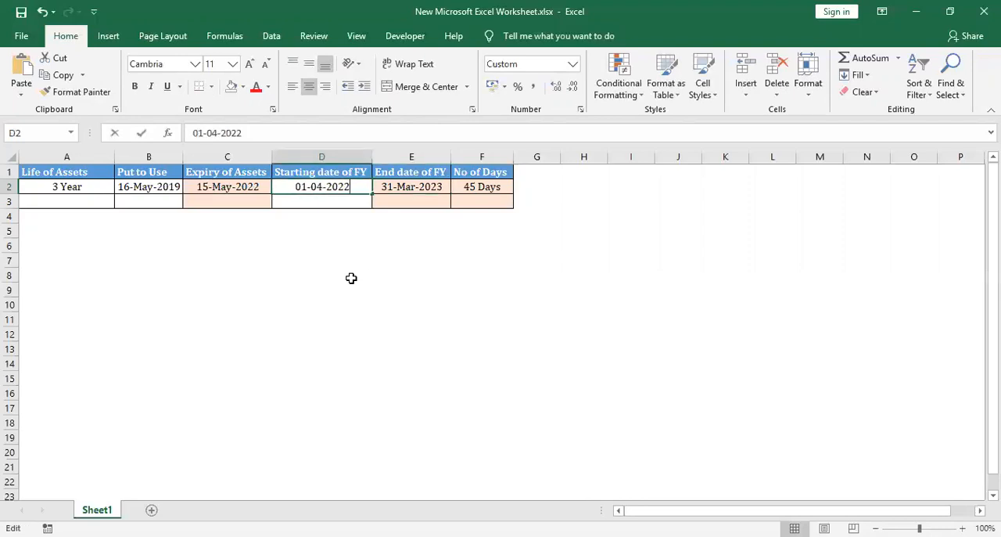
pyautogui.press('BackSpace')
pyautogui.write('1')
pyautogui.press('Tab')
pyautogui.press('Left')
# Enter 5 as the life of assets in cell A3
pyautogui.press('Down')
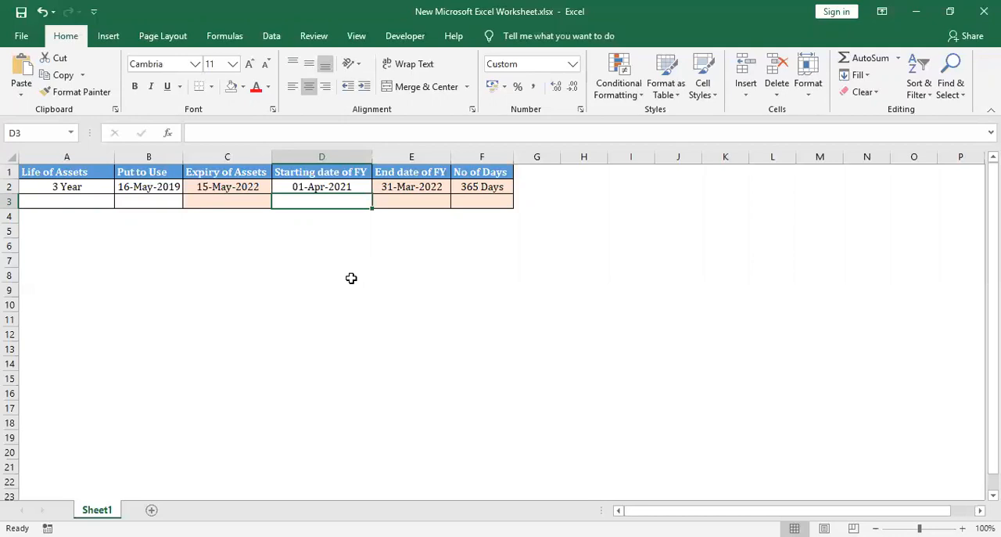
pyautogui.press('Left')
pyautogui.press('Left')
pyautogui.press('Left')
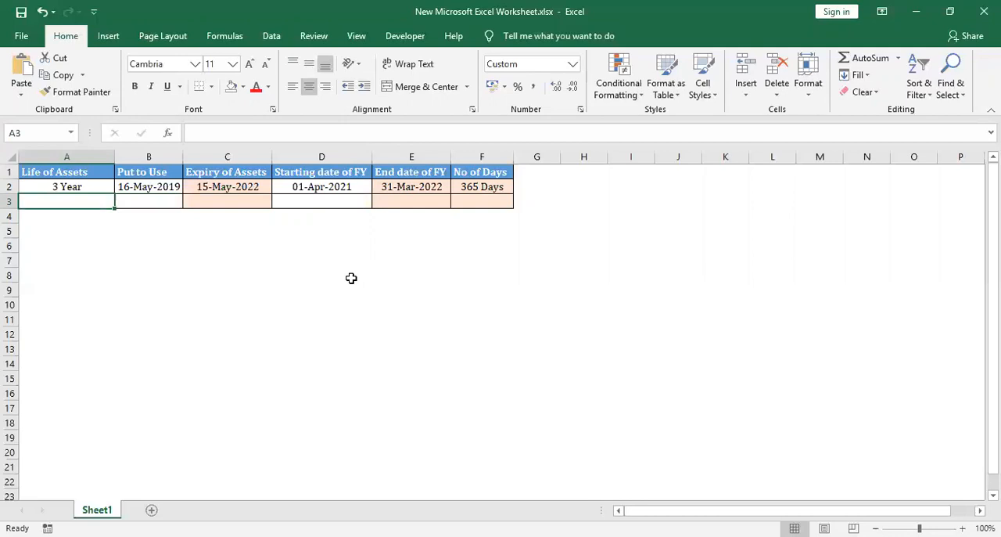
pyautogui.write('5')
pyautogui.hotkey('ctrl', 'Return')
# Apply the custom number format 0 "Year" to the life of assets in A3
pyautogui.hotkey('ctrl', '1')
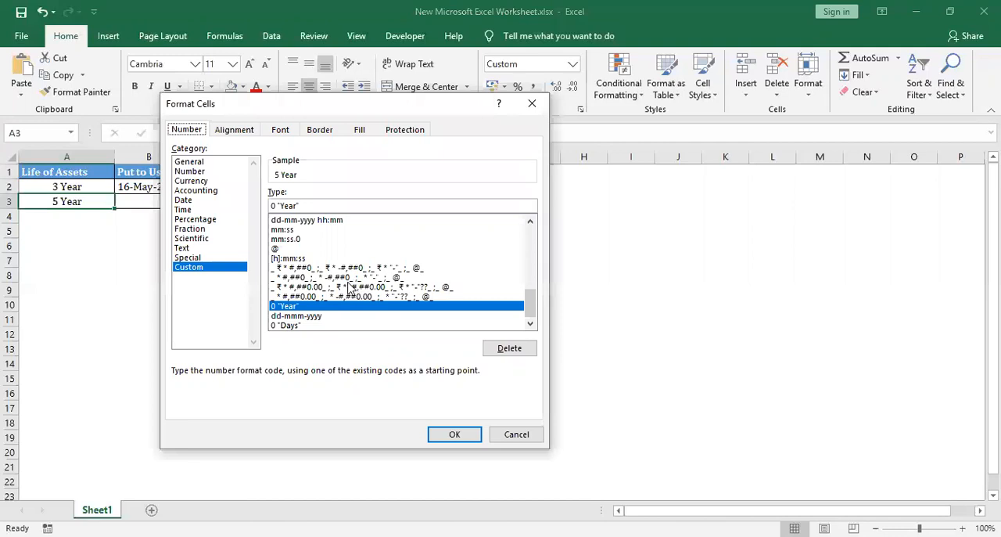
pyautogui.click(214, 269)
pyautogui.doubleClick(356, 201)
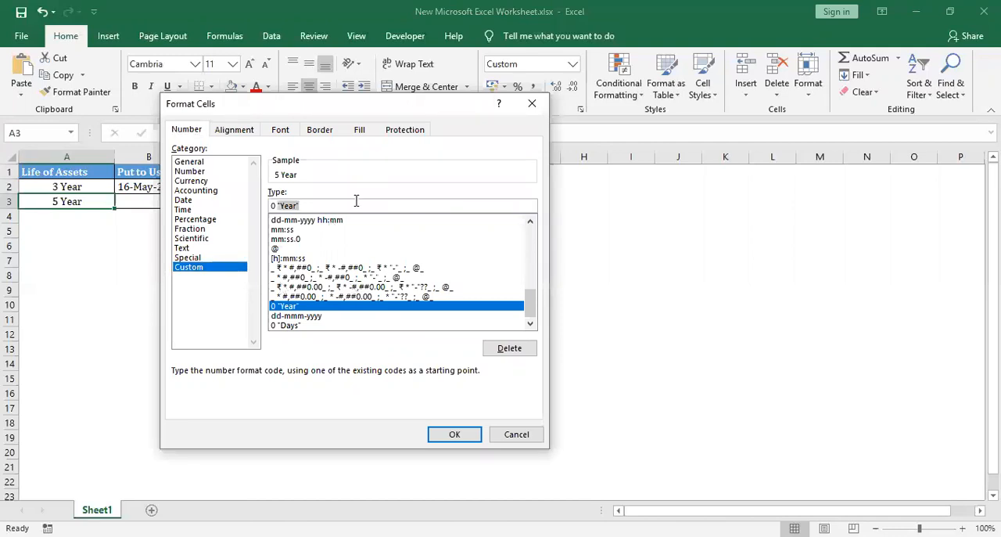
pyautogui.press('BackSpace')
pyautogui.press('BackSpace')
pyautogui.press('BackSpace')
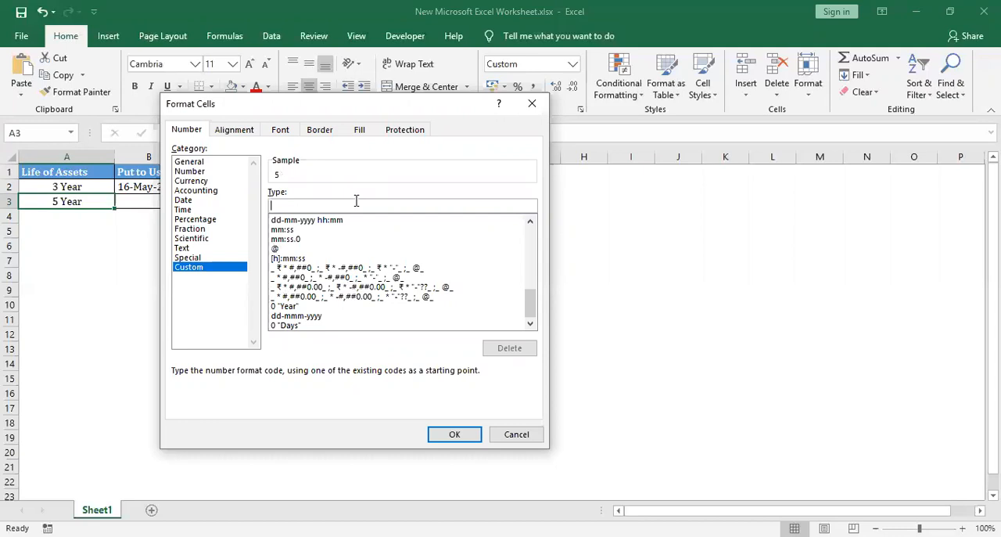
pyautogui.write('0 "year')
pyautogui.press('BackSpace')
pyautogui.press('BackSpace')
pyautogui.press('BackSpace')
pyautogui.press('BackSpace')
pyautogui.write('Year"')
pyautogui.press('Return')
# Enter 10-07-2020 as the put-to-use date in cell B3
pyautogui.press('Right')
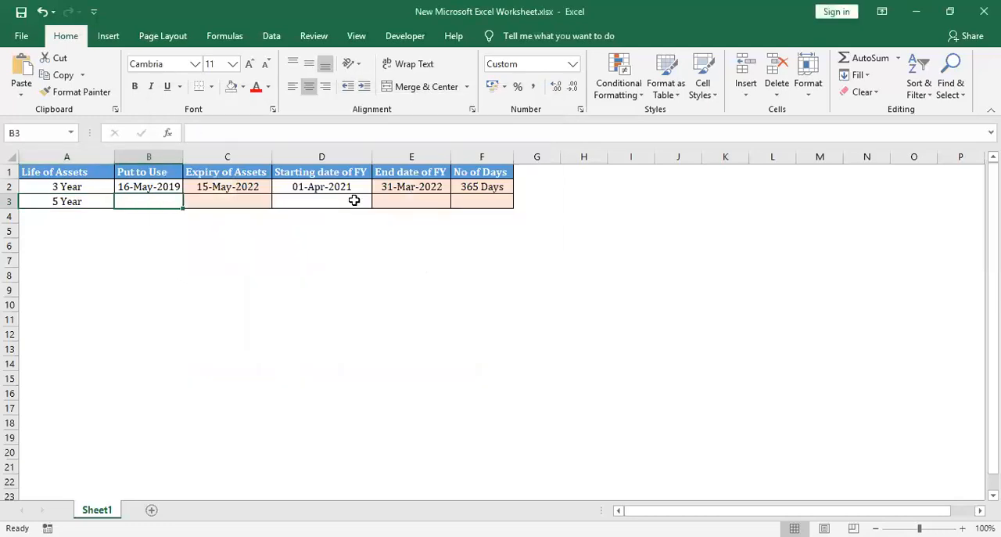
pyautogui.press('Left')
pyautogui.press('Right')
pyautogui.write('10-07')
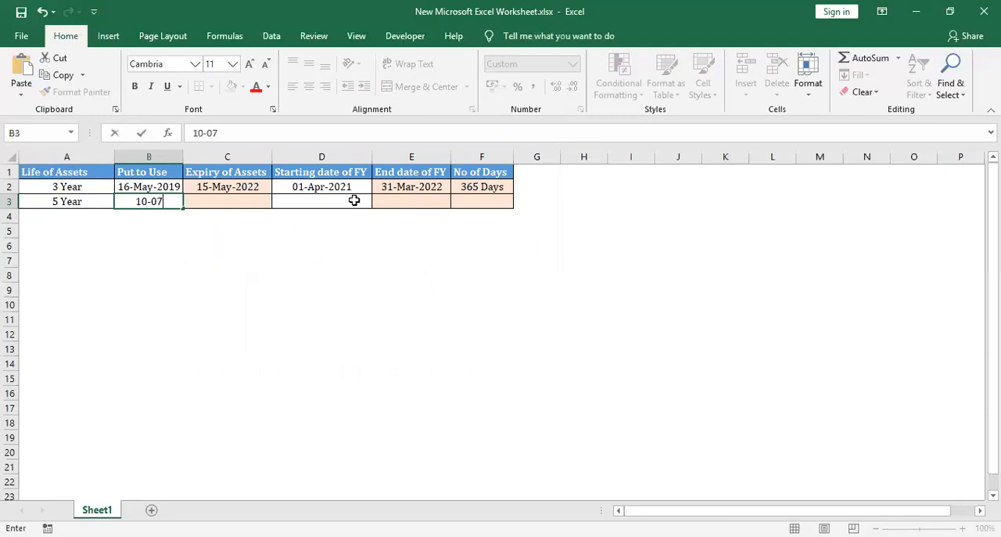
pyautogui.write('-2020')
pyautogui.press('Right')
# Calculate the asset's expiry date in C3 with the formula =DATE(YEAR(B3)+A3,MONTH(B3),DAY(B3)-1)
pyautogui.press('Right')
pyautogui.press('Left')
pyautogui.press('Left')
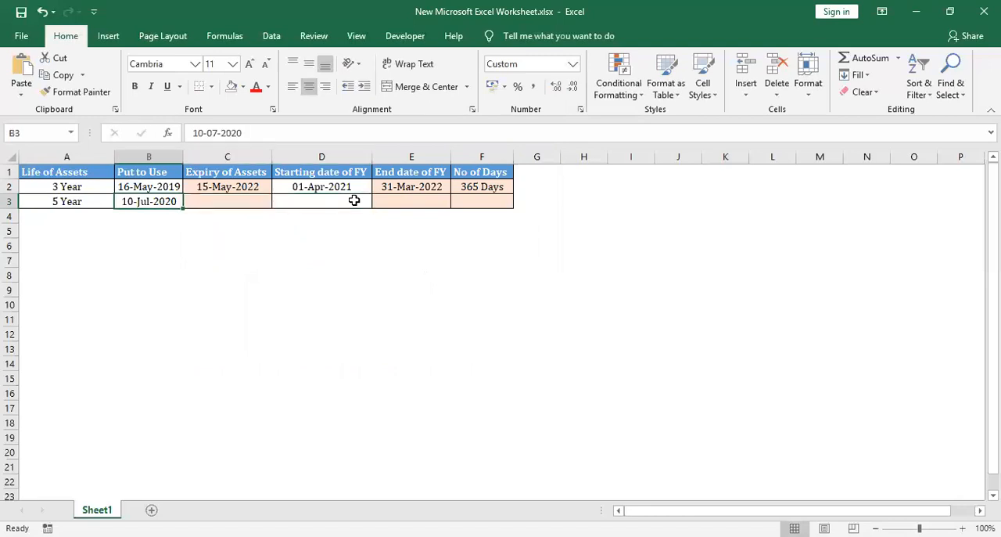
pyautogui.press('Right')
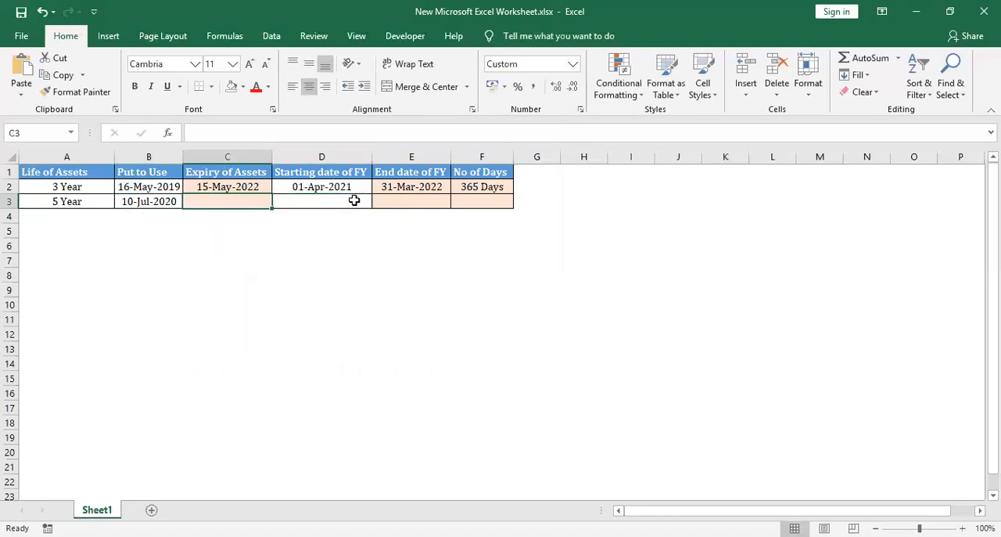
pyautogui.write('=')
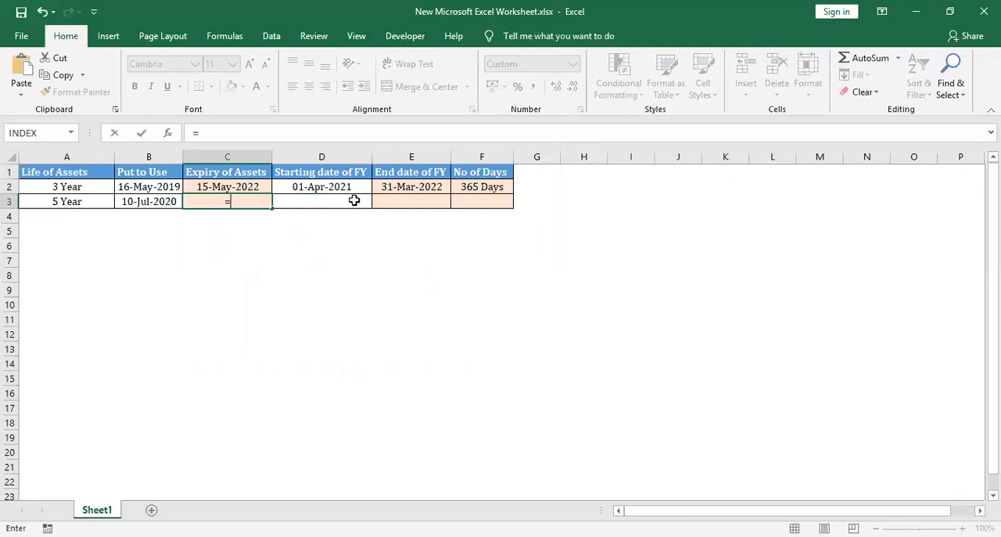
pyautogui.write('DATE(')
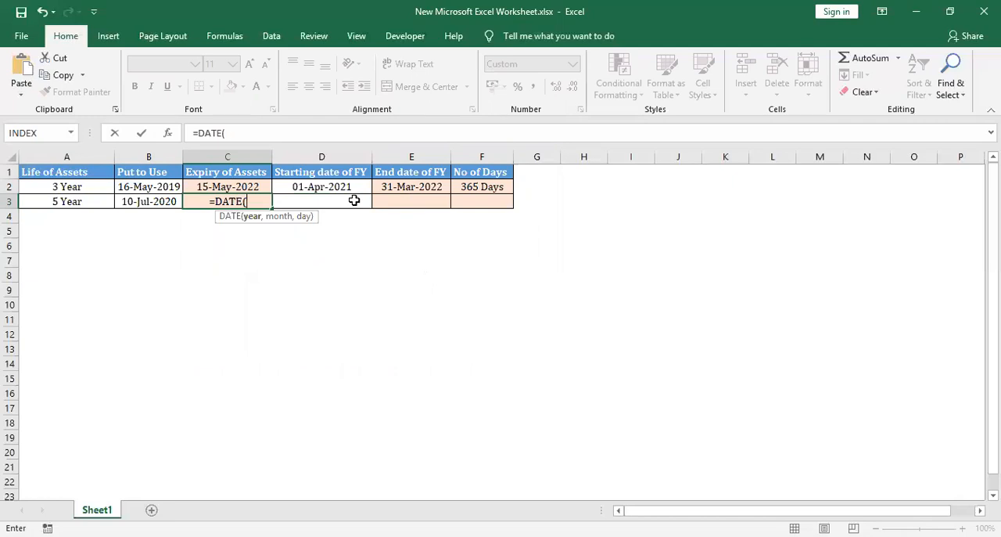
pyautogui.write('YEAR(')
pyautogui.press('Left')
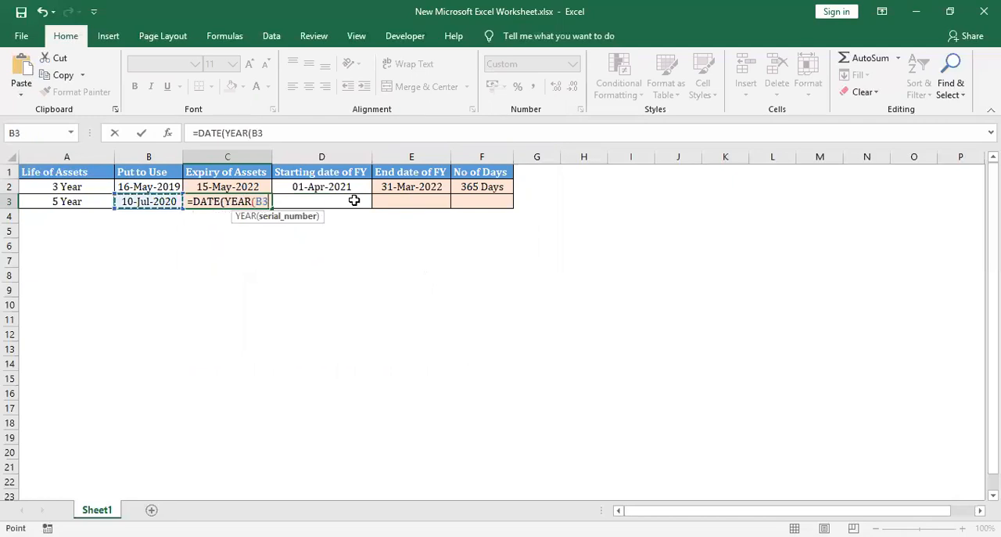
pyautogui.write(')')
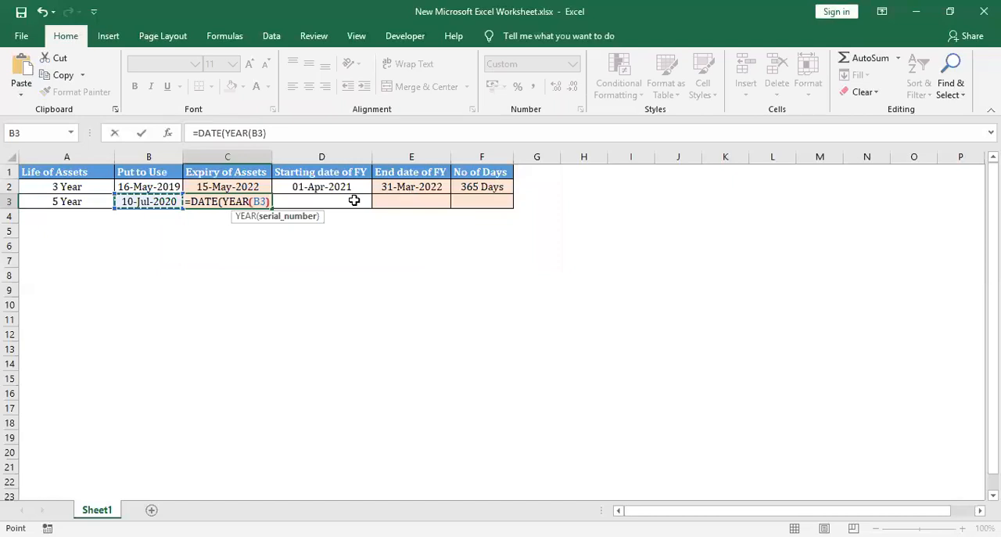
pyautogui.write('+')
pyautogui.press('Left')
pyautogui.press('Left')
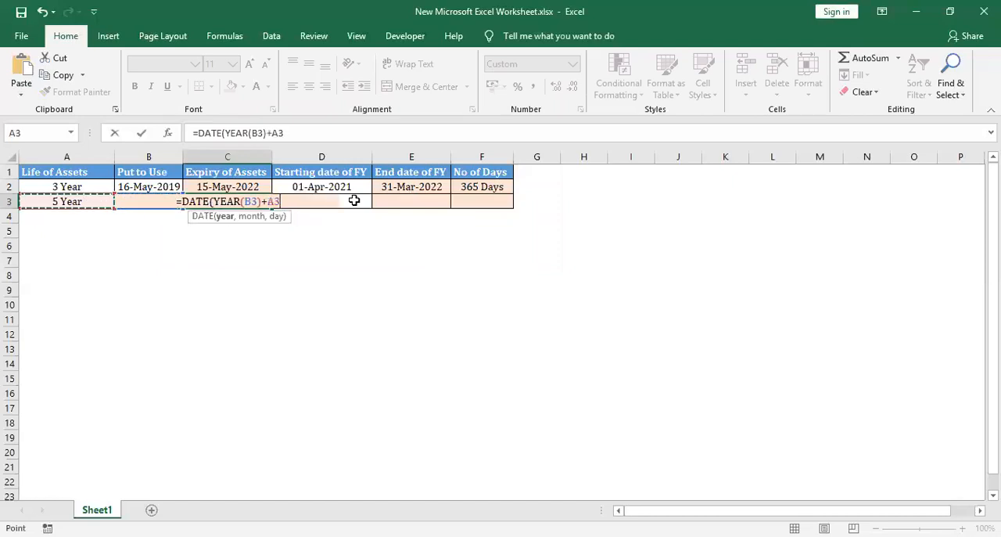
pyautogui.write(',mon')
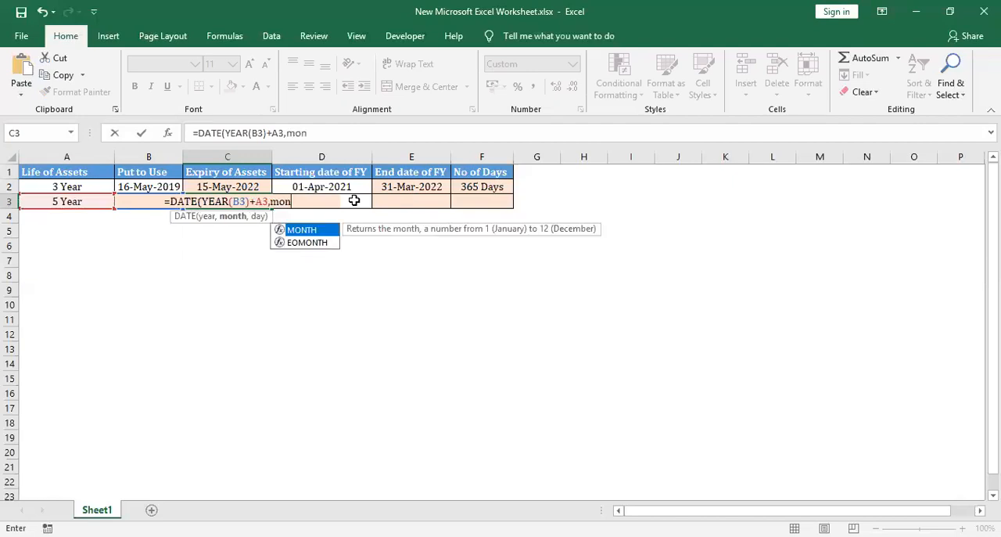
pyautogui.press('Tab')
pyautogui.press('Left')
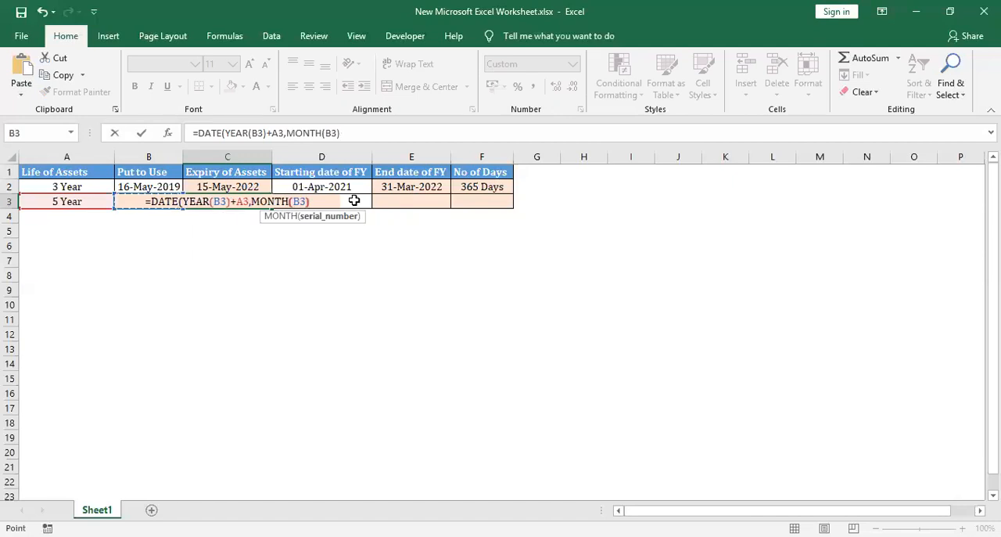
pyautogui.write(',DAY(B3)')
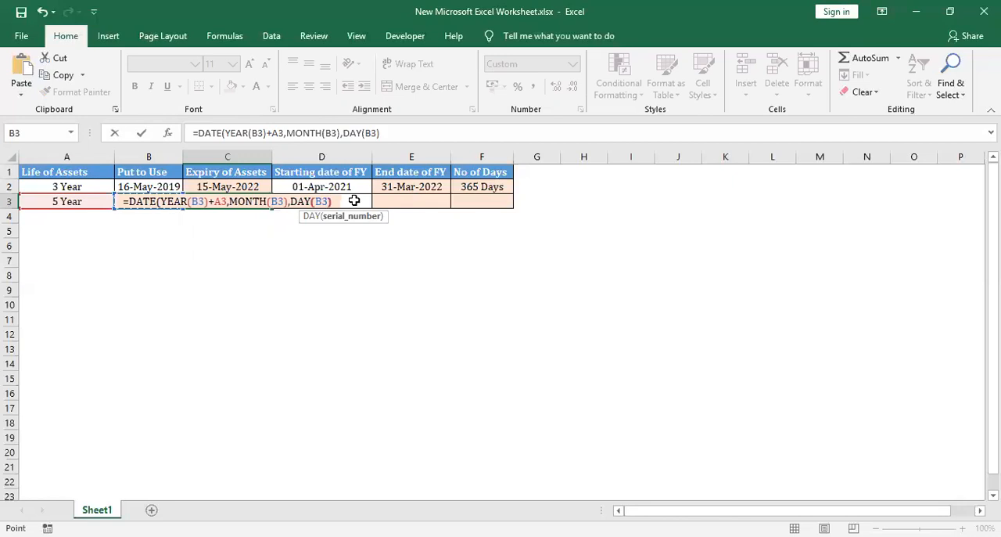
pyautogui.write('-1)')
pyautogui.hotkey('ctrl', 'Return')
pyautogui.press('Left')
pyautogui.press('Right')
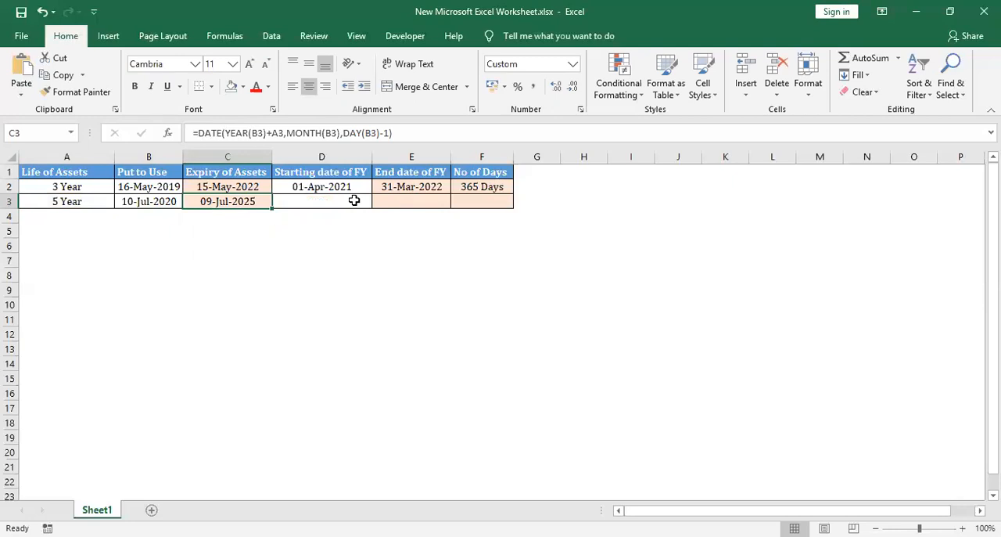
# Enter 01-04-2020 as the starting date of FY in cell D3
pyautogui.click(354, 201)
pyautogui.write('01-')
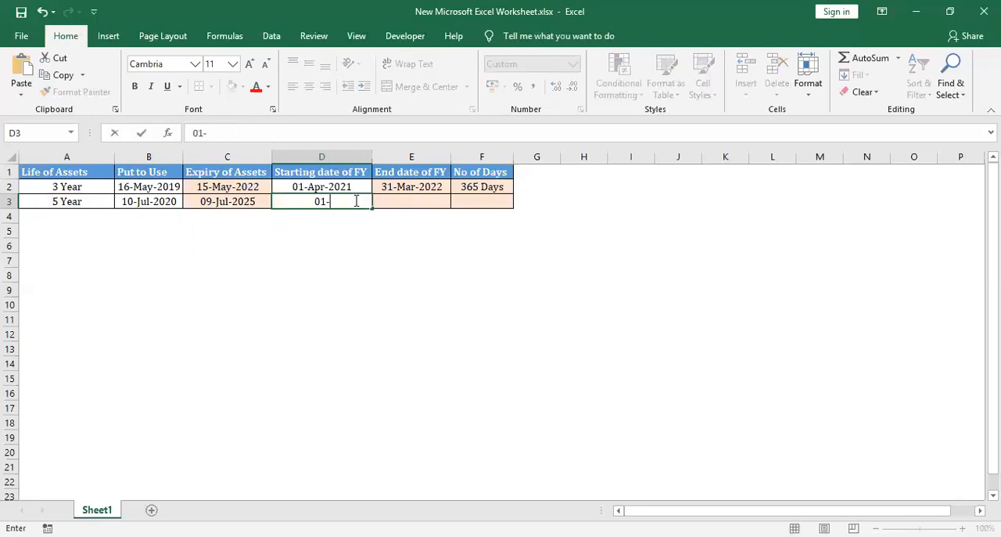
pyautogui.write('04-2020')
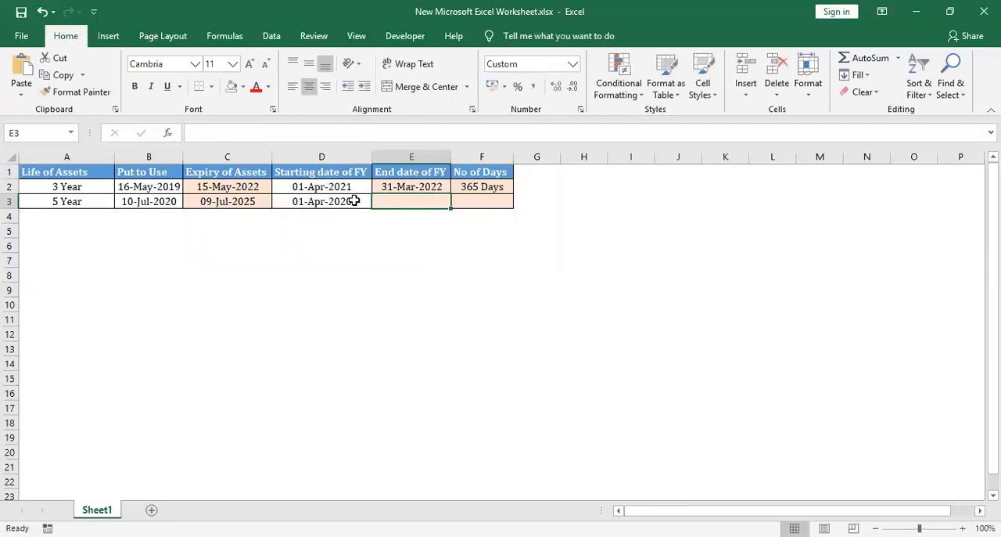
# Calculate the end date of FY in cell E3 with the formula =DATE(YEAR(D3)+1,MONTH(D3),DAY(D3)-1)
pyautogui.write('=')
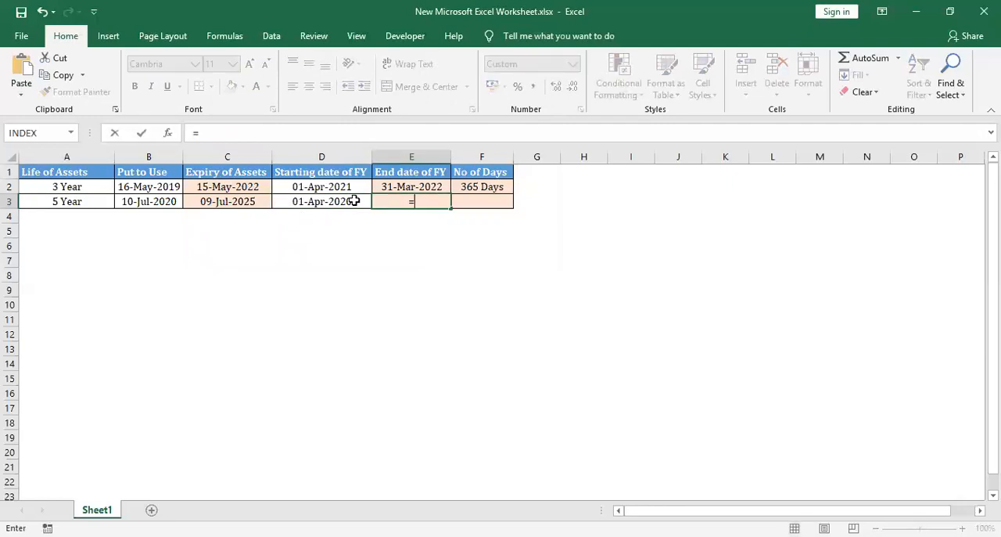
pyautogui.write('DATE(YEAR(')
pyautogui.click(354, 201)
pyautogui.write(')')
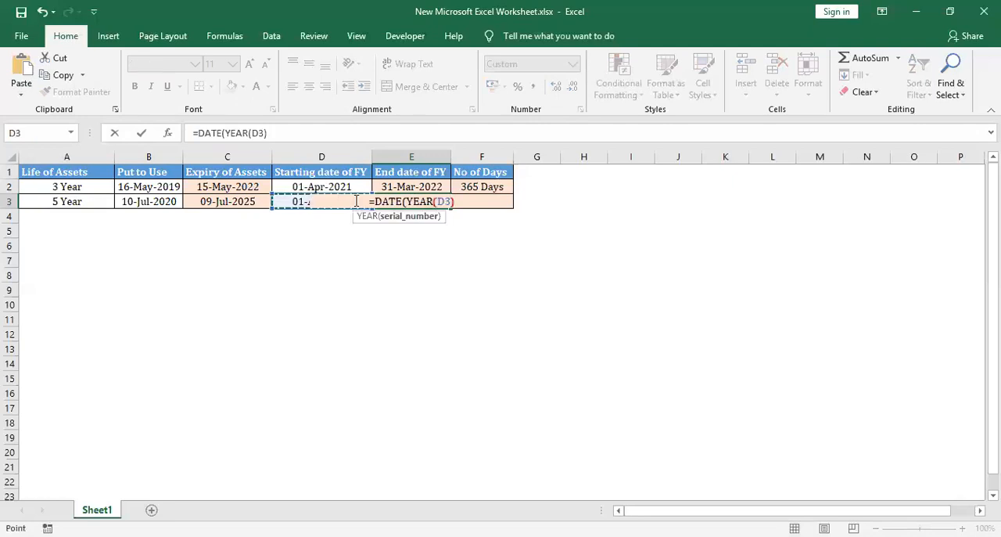
pyautogui.write('+')
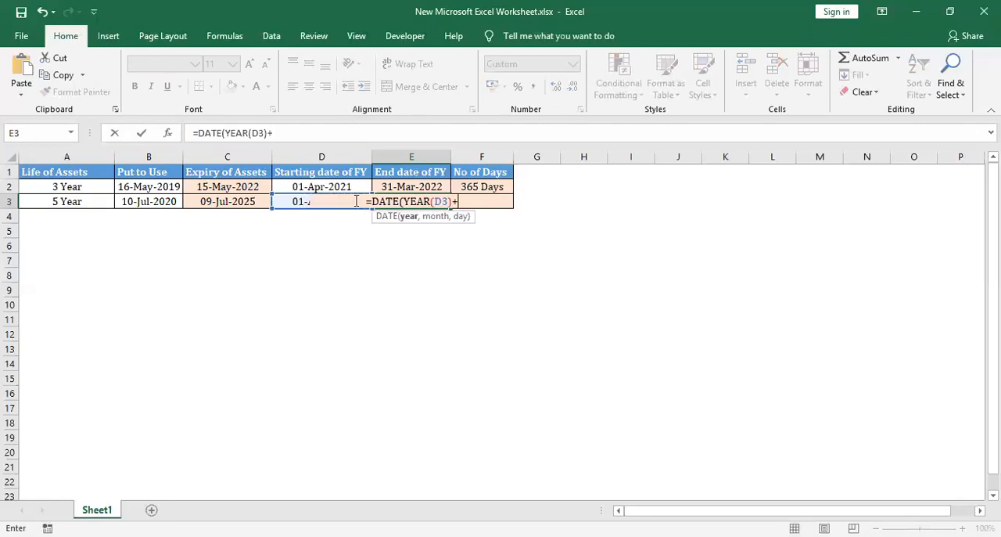
pyautogui.write('1,')
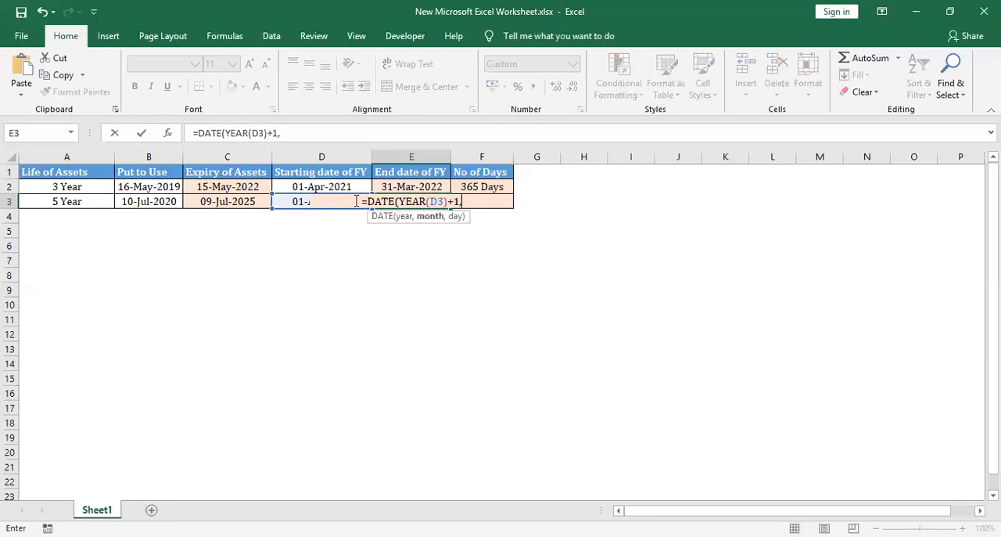
pyautogui.write('MONTH(')
pyautogui.click(356, 201)
pyautogui.write(')')
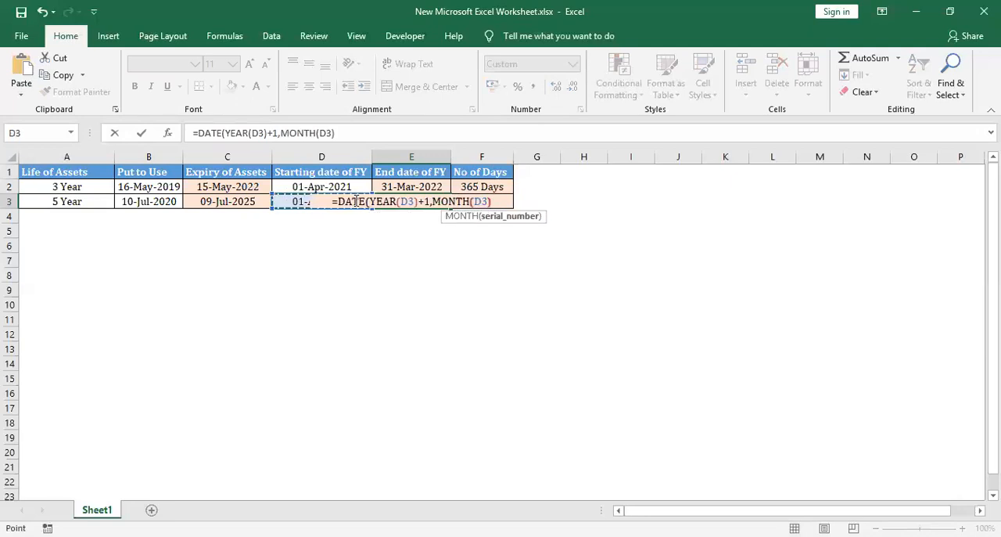
pyautogui.write(',DAY(')
pyautogui.click(356, 201)
pyautogui.write(')')
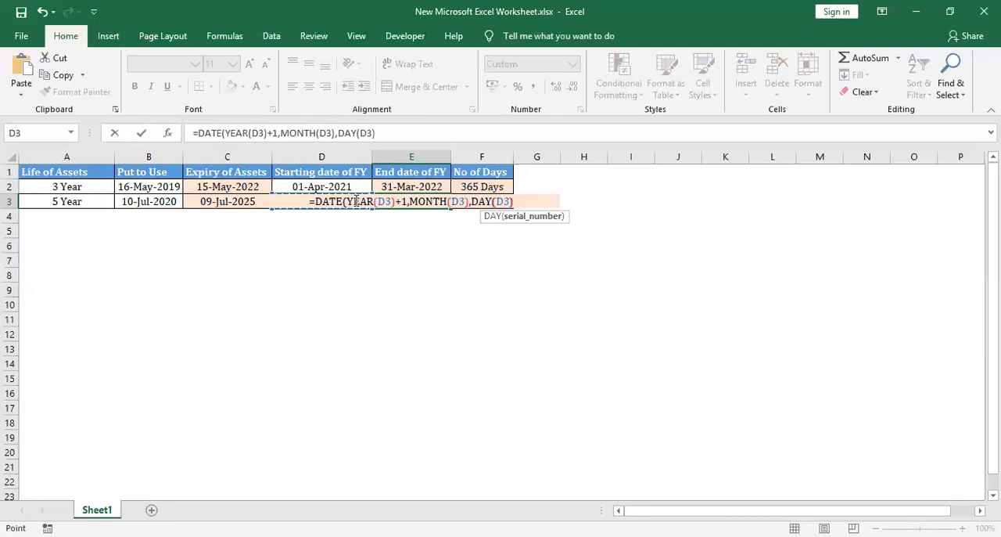
pyautogui.write('-1)')
pyautogui.hotkey('ctrl', 'Return')
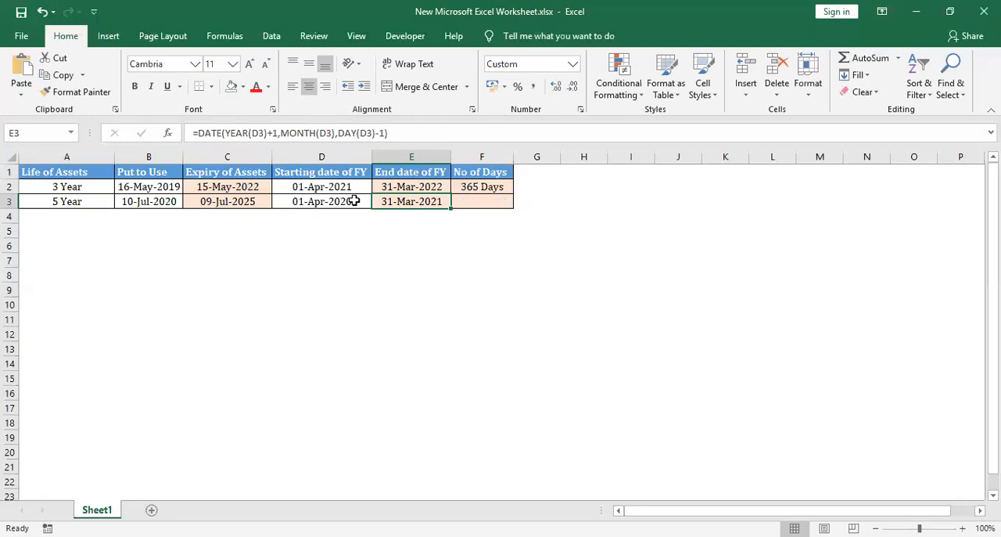
pyautogui.press('Right')
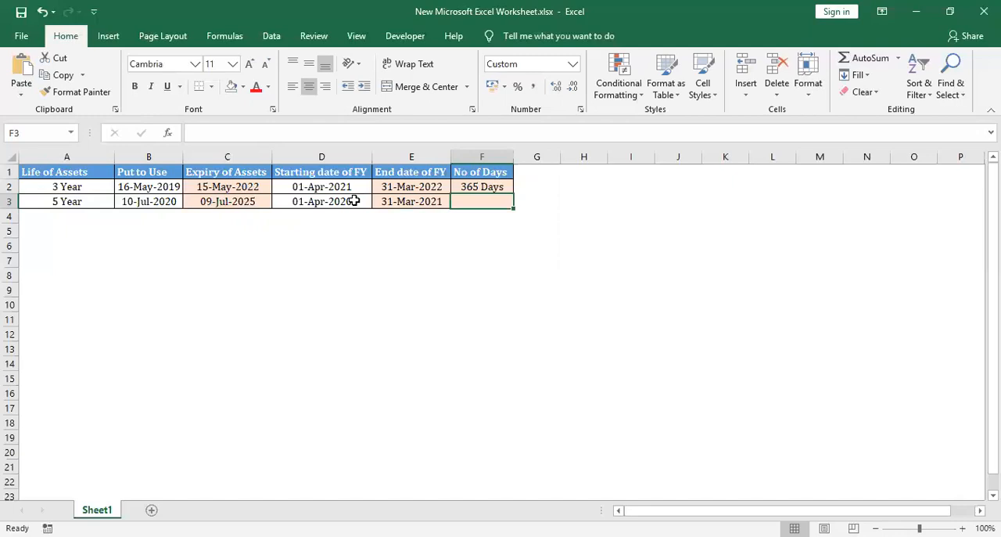
pyautogui.press('Down')
pyautogui.press('Down')
pyautogui.press('Left')
pyautogui.press('Left')
pyautogui.press('Left')
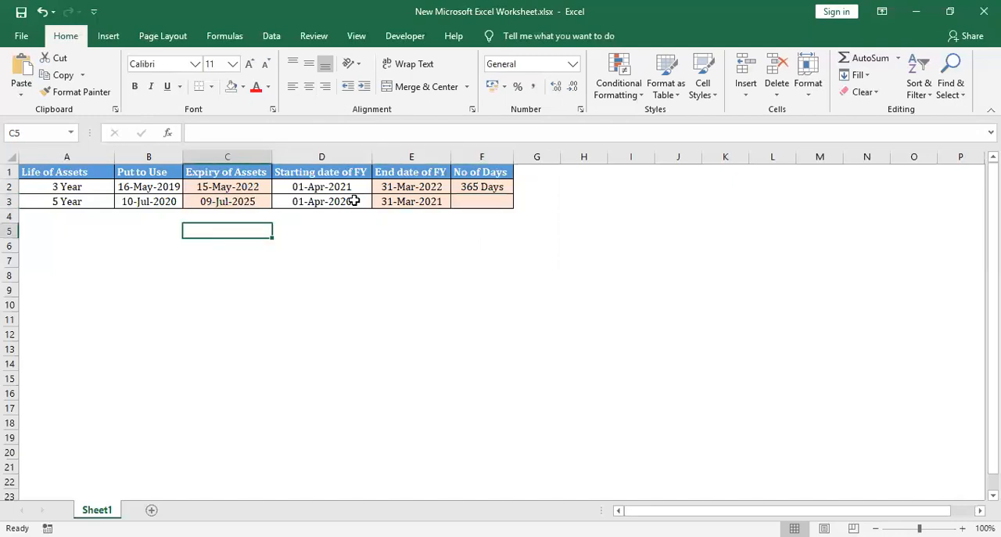
pyautogui.press('Left')
pyautogui.press('Up')
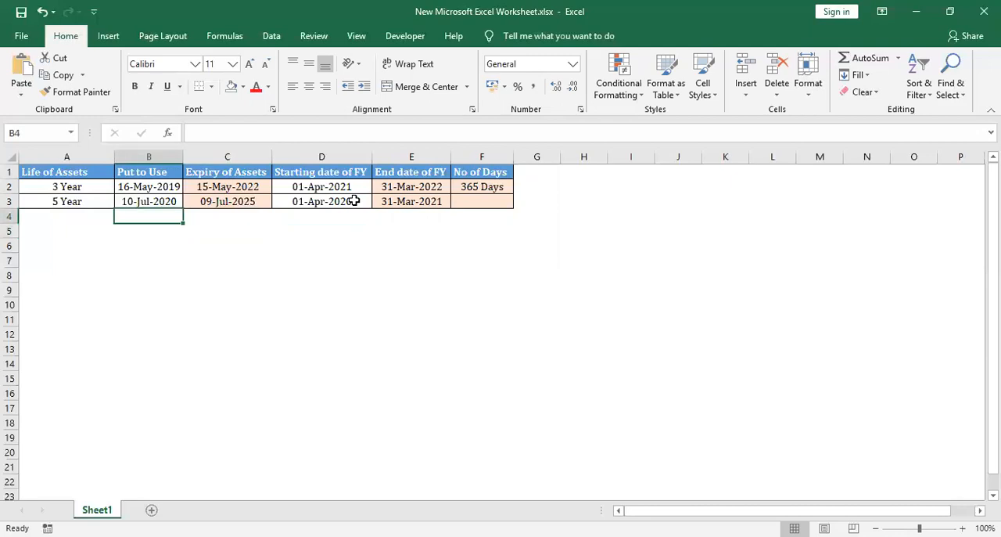
pyautogui.press('Right')
pyautogui.press('Up')
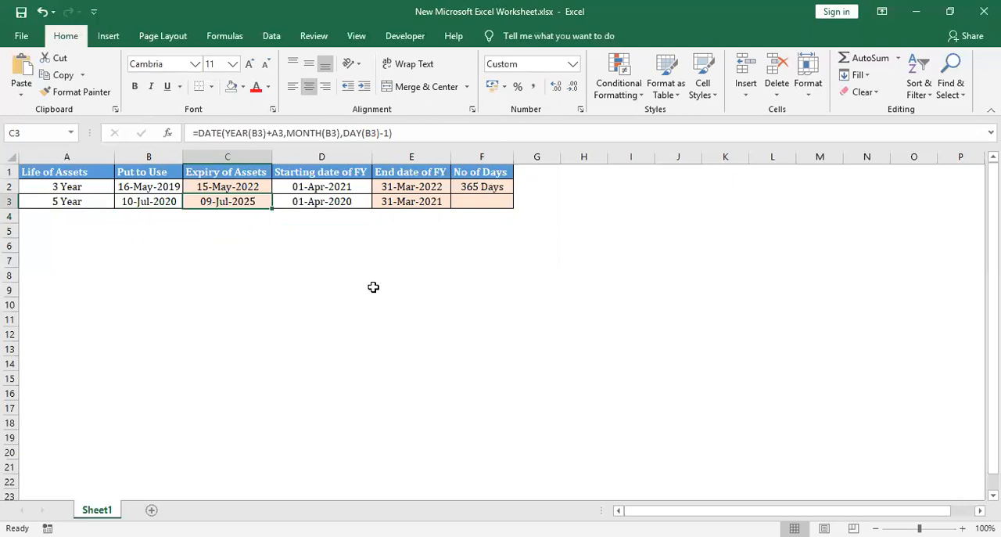
# Change the starting date of FY in cell D3 to 01-04-2025
pyautogui.press('Right')
pyautogui.press('F2')
pyautogui.press('BackSpace')
pyautogui.write('5')
pyautogui.press('Tab')
pyautogui.press('Return')
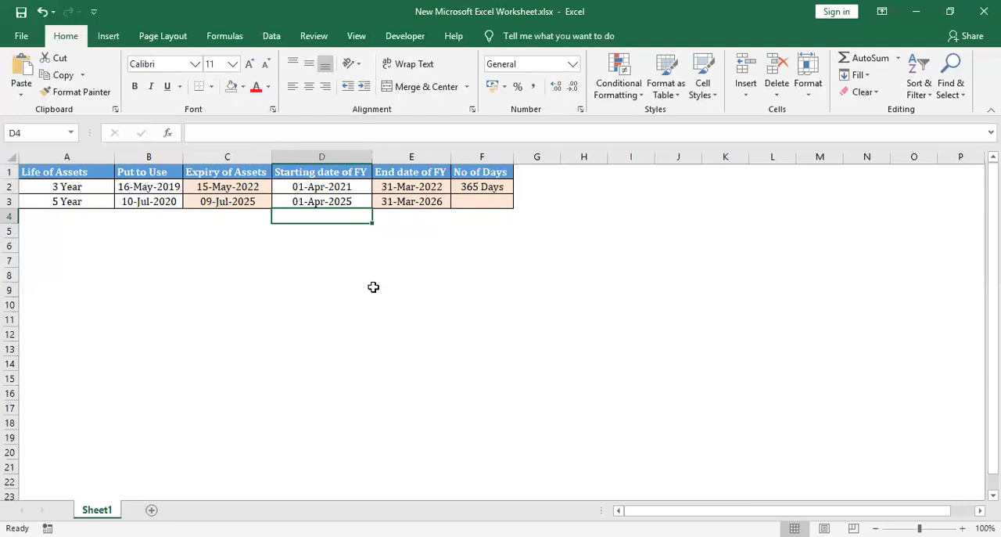
# Begin an IF formula in cell F3 whose logical test is AND(C3>D3,C3<E3)
pyautogui.press('Right')
pyautogui.press('Up')
pyautogui.press('Right')
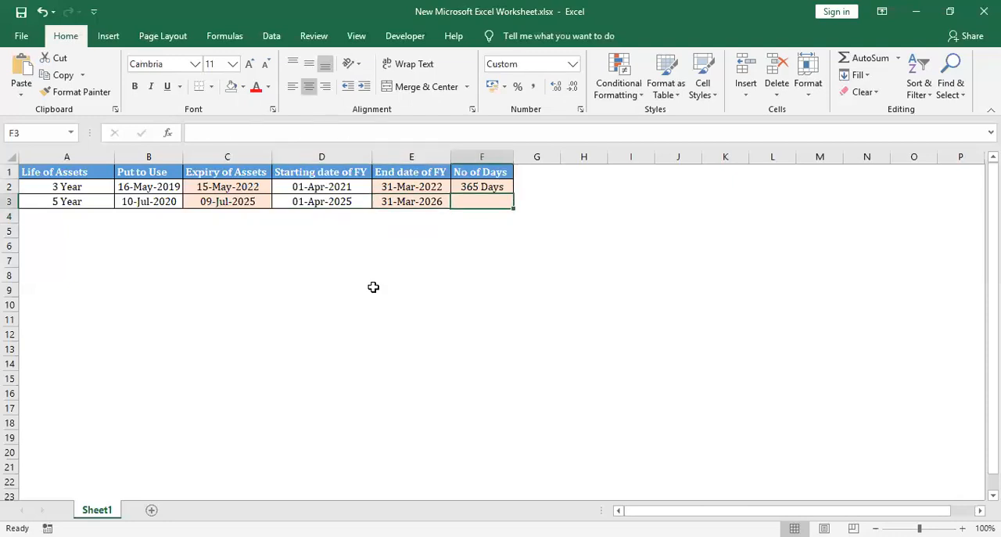
pyautogui.write('=')
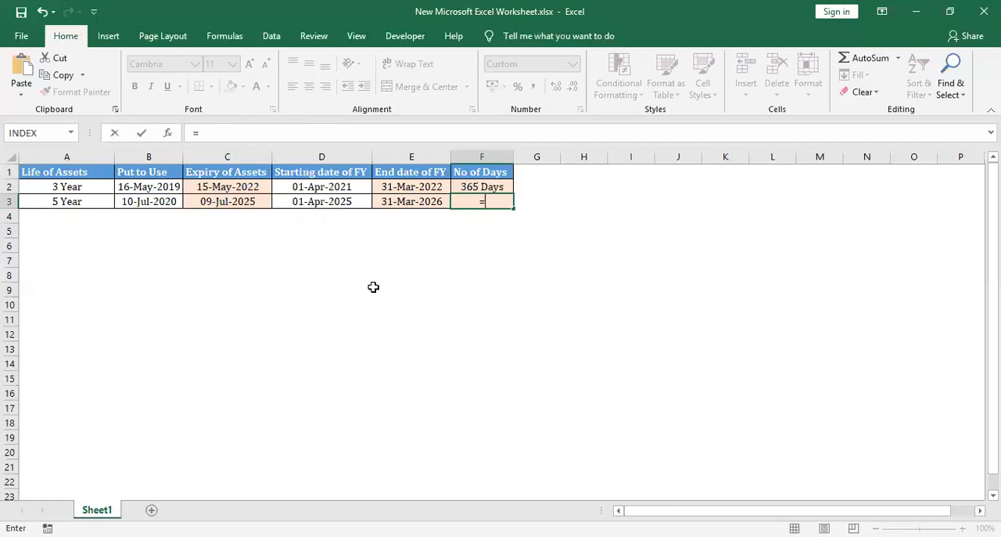
pyautogui.write('IF(an')
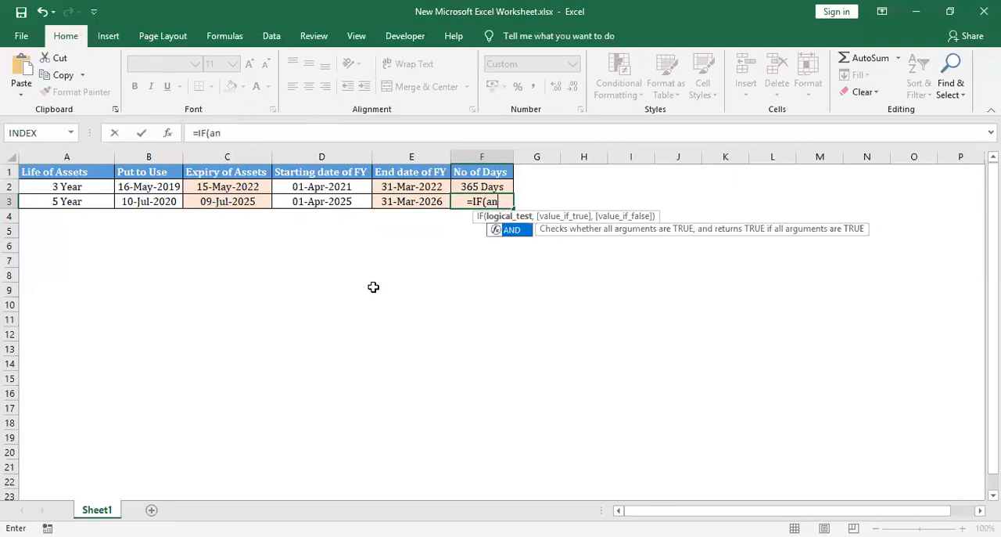
pyautogui.press('Tab')
pyautogui.press('Left')
pyautogui.press('Left')
pyautogui.press('Left')
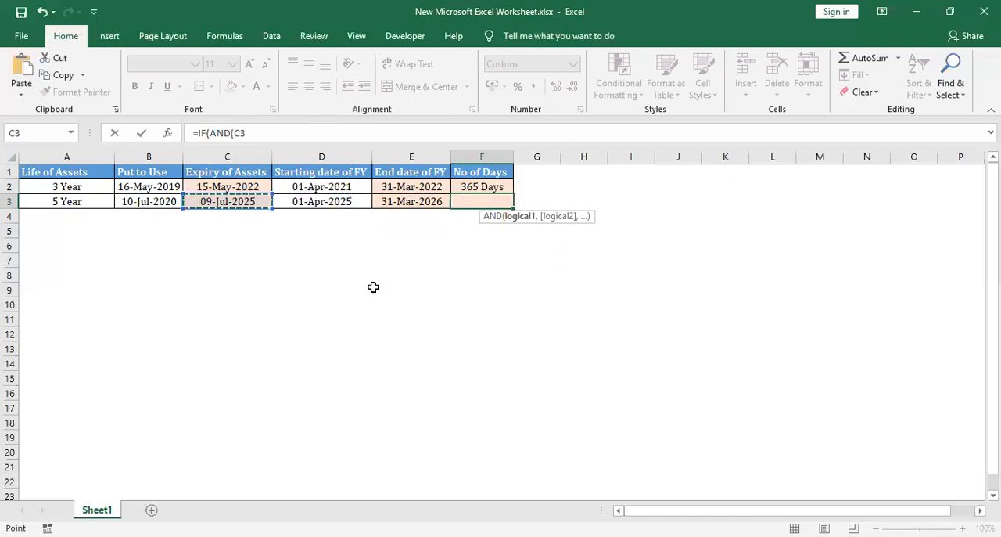
pyautogui.write('>')
pyautogui.press('Left')
pyautogui.press('Left')
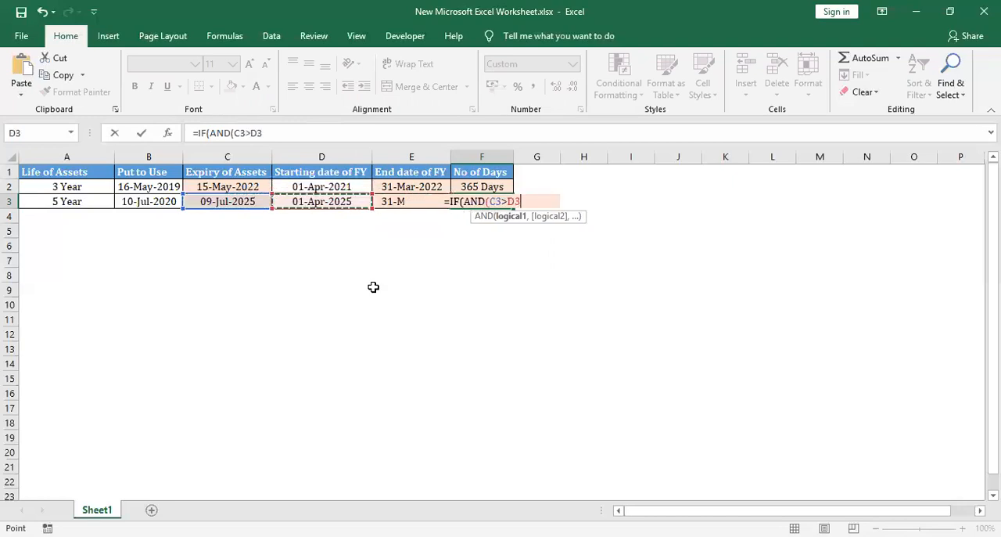
pyautogui.write(',')
pyautogui.press('Left')
pyautogui.press('Left')
pyautogui.press('Left')
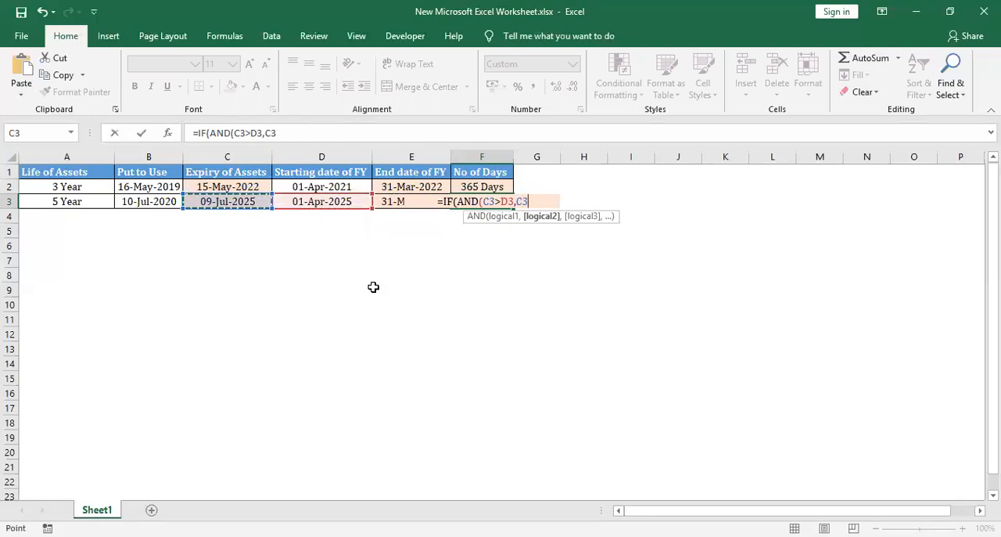
pyautogui.write('<')
pyautogui.press('Left')
pyautogui.press('Left')
pyautogui.press('Right')
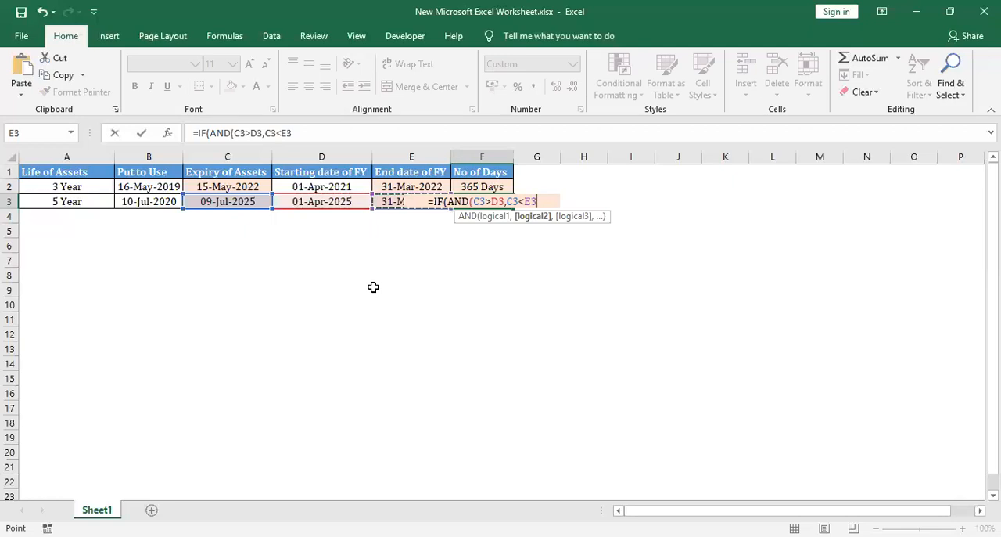
pyautogui.write(')')
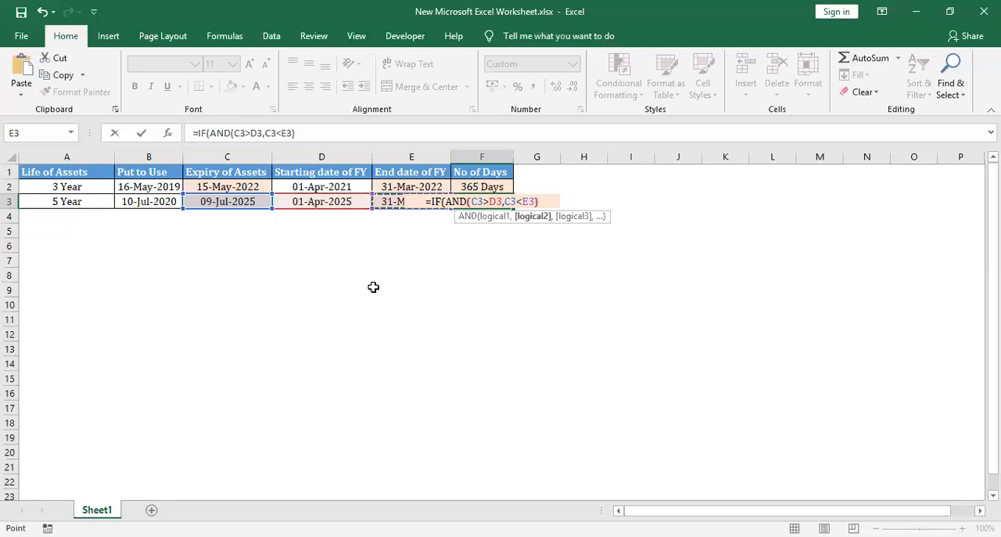
pyautogui.write(',')
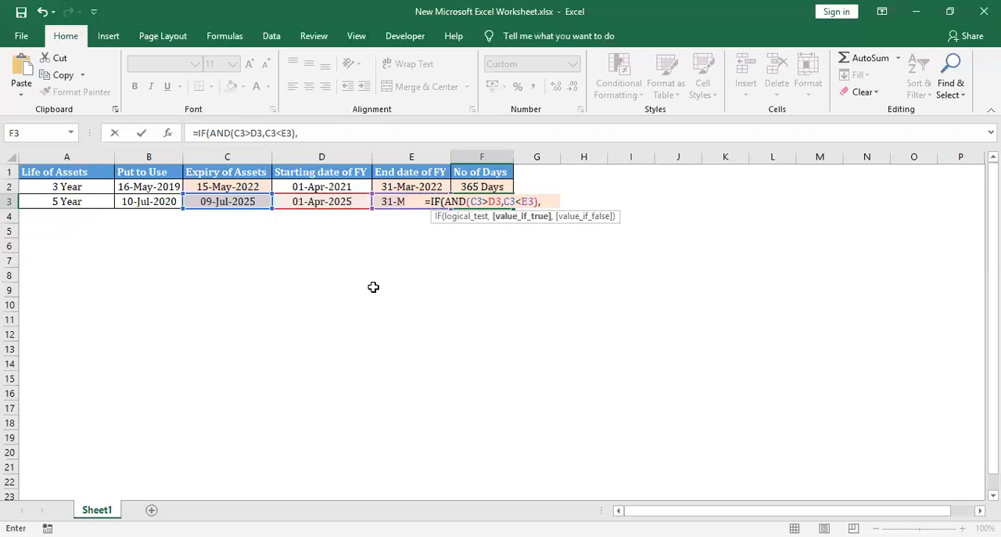
# Complete the F3 formula with C3-D3+1 as the value if true and enter it
pyautogui.press('Left')
pyautogui.press('Left')
pyautogui.press('Left')
pyautogui.press('Right')
pyautogui.press('Left')
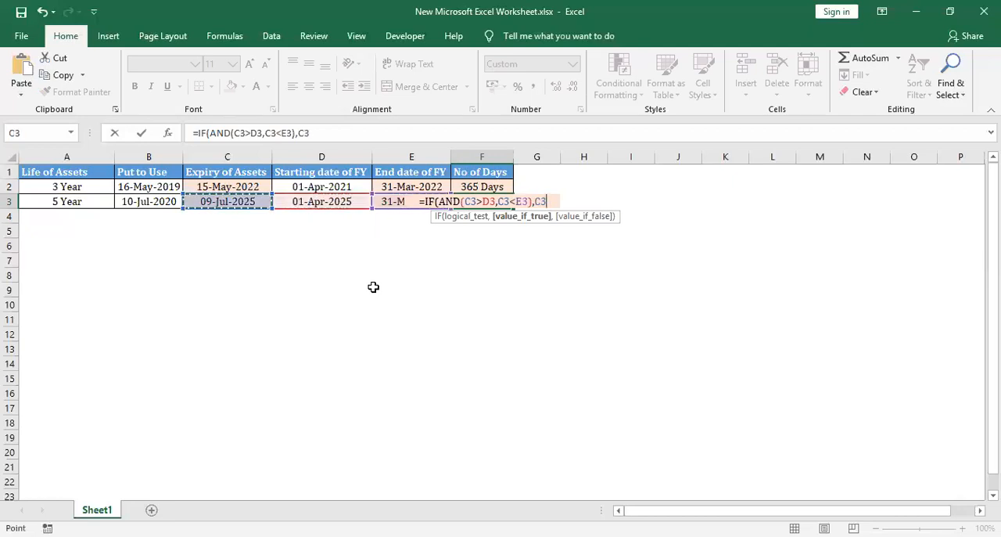
pyautogui.write('-')
pyautogui.press('Left')
pyautogui.press('Left')
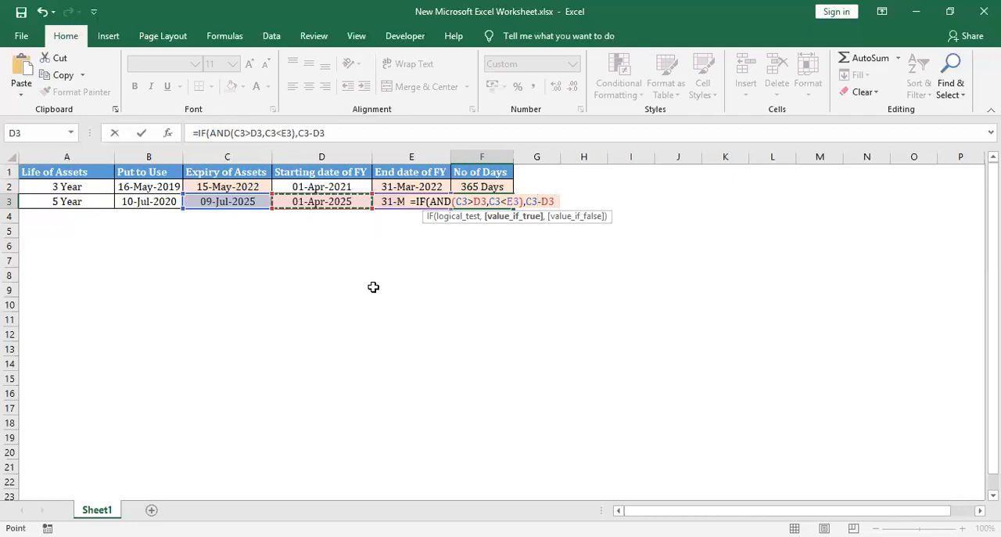
pyautogui.write('+1)')
pyautogui.hotkey('ctrl', 'Return')
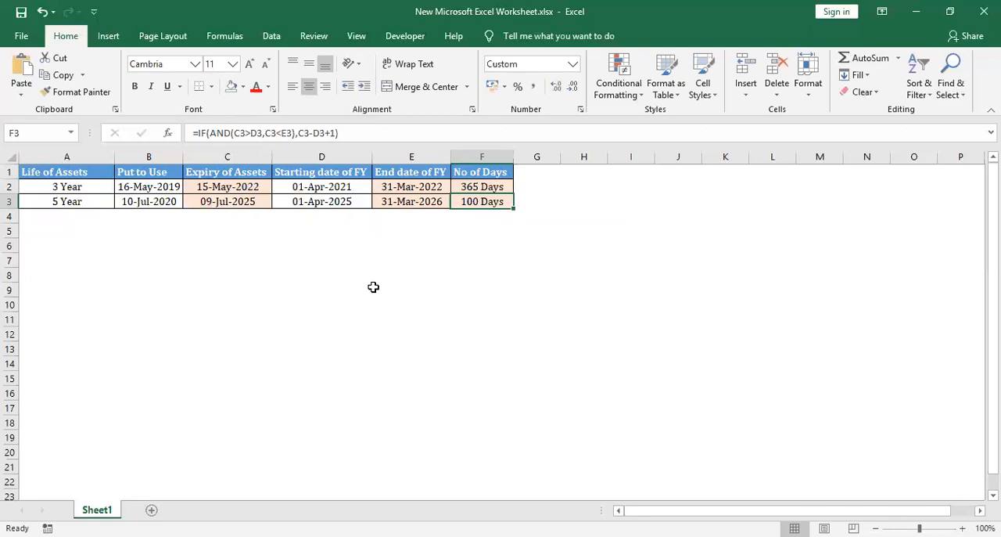
# Cross-check the day count in empty cell E5 with the formula =C3-D3+1
pyautogui.press('Down')
pyautogui.press('Down')
pyautogui.press('Left')
pyautogui.write('=')
pyautogui.press('Left')
pyautogui.press('Left')
pyautogui.press('Up')
pyautogui.press('Up')
pyautogui.press('Right')
pyautogui.press('Left')
pyautogui.write('-')
pyautogui.press('Left')
pyautogui.press('Up')
pyautogui.press('Up')
pyautogui.write('+1')
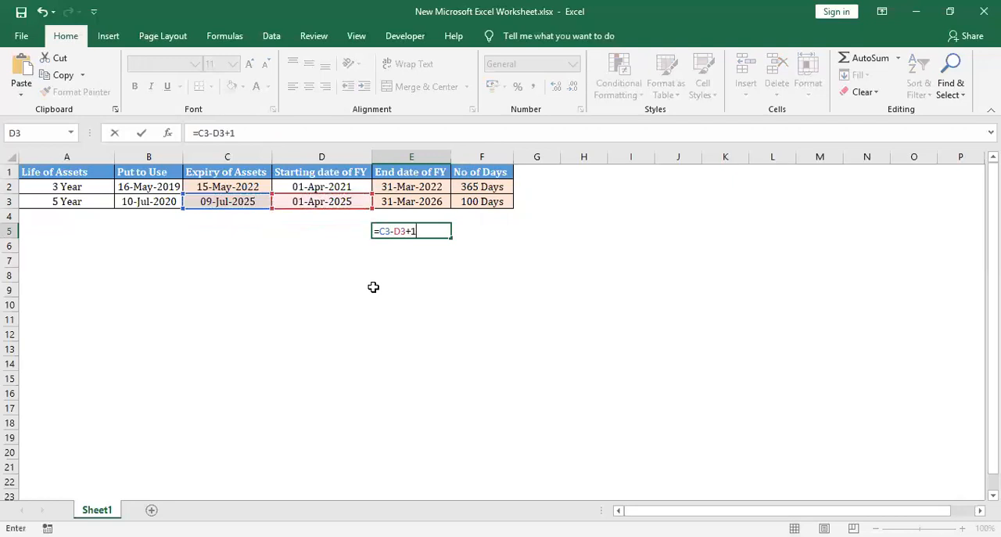
pyautogui.press('Tab')
# Clear the check formula from cell E5 and return to cell F3
pyautogui.press('Left')
pyautogui.press('Delete')
pyautogui.press('Right')
pyautogui.press('Up')
pyautogui.press('Up')
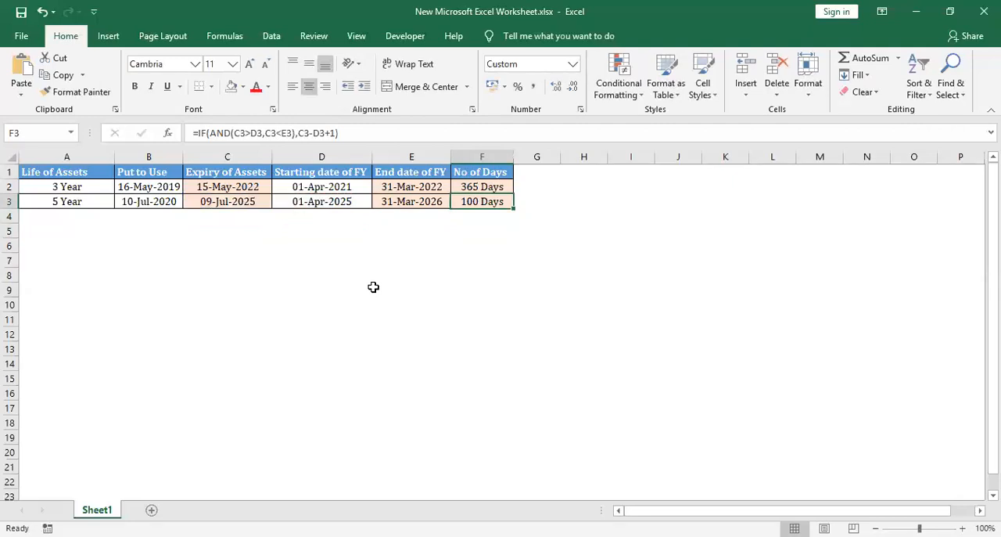
# Change the starting date of FY in cell D3 to 01-04-2026
pyautogui.press('Left')
pyautogui.press('Left')
pyautogui.press('F2')
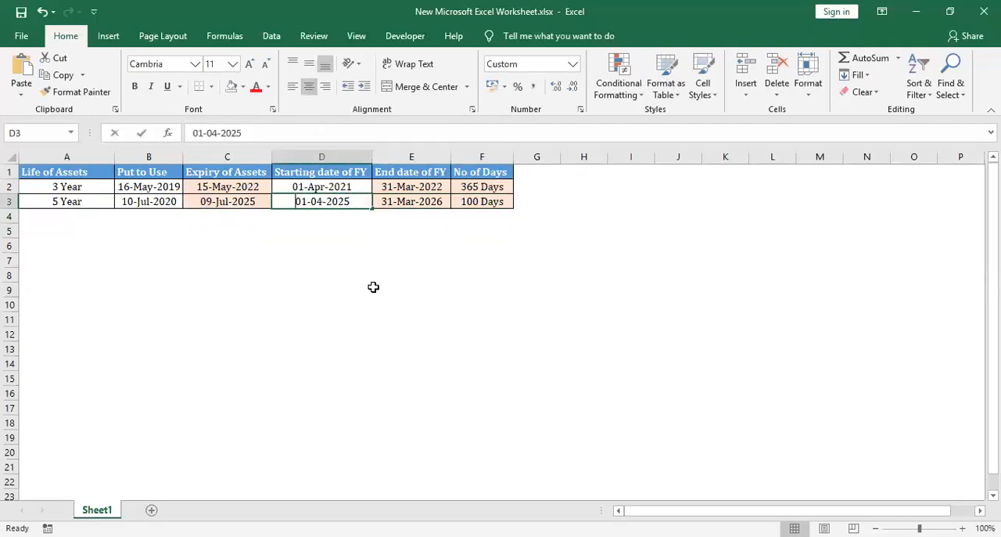
pyautogui.press('BackSpace')
pyautogui.write('6')
pyautogui.press('Tab')
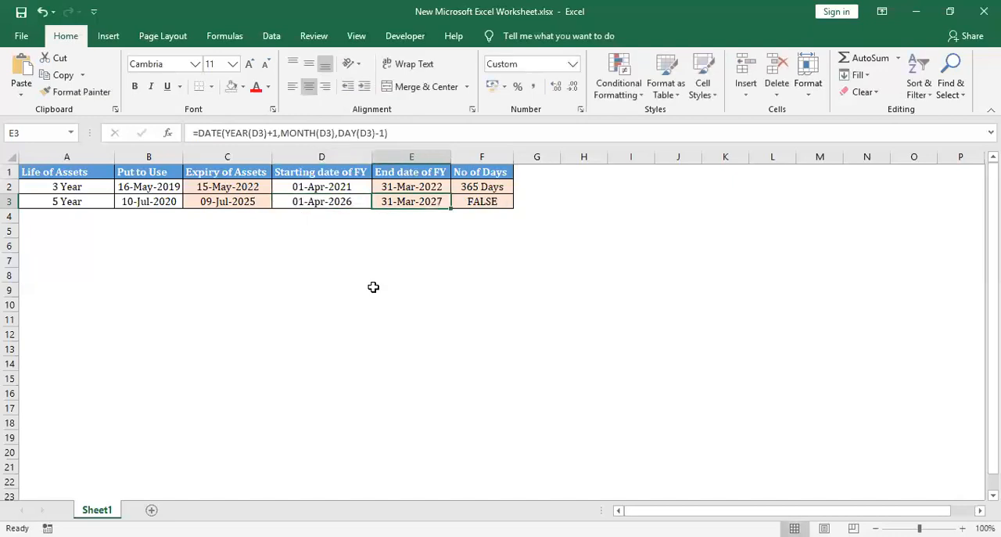
# Reopen the F3 formula and begin a nested IF as its value-if-false argument
pyautogui.press('Right')
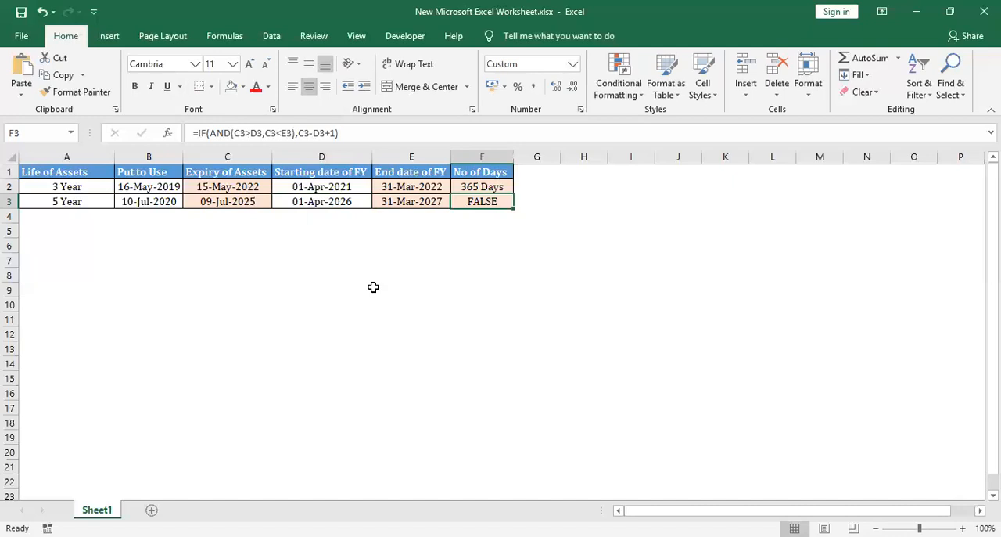
pyautogui.press('F2')
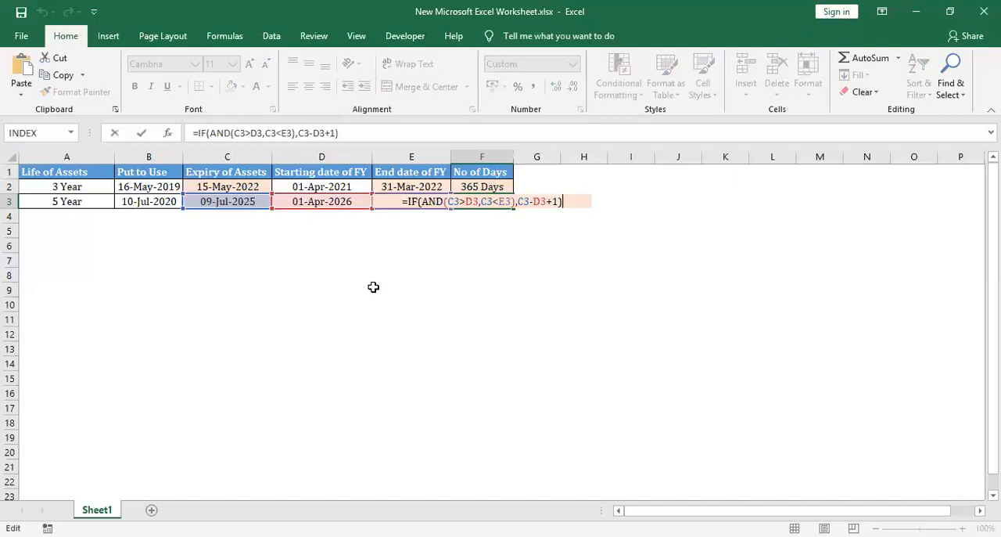
pyautogui.press('BackSpace')
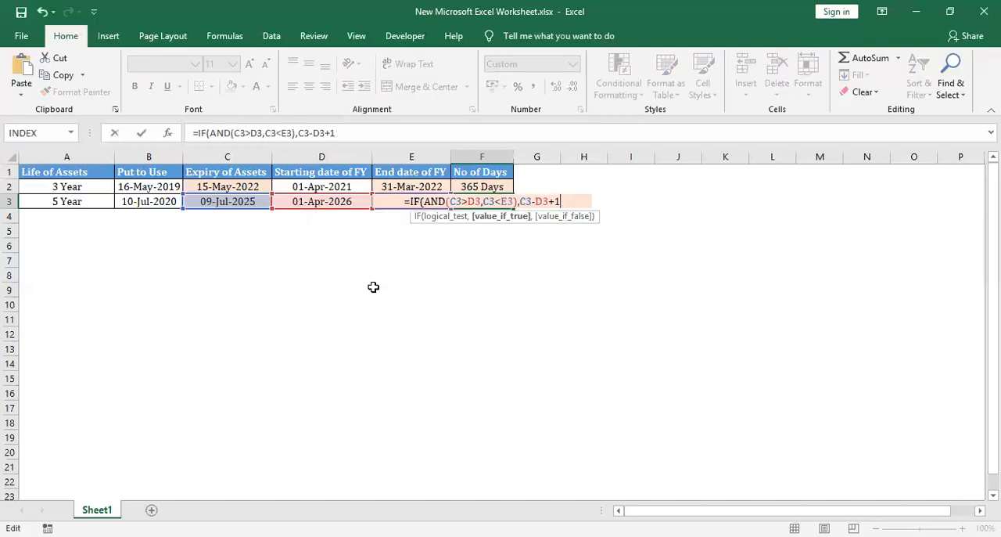
pyautogui.write(',IF(')
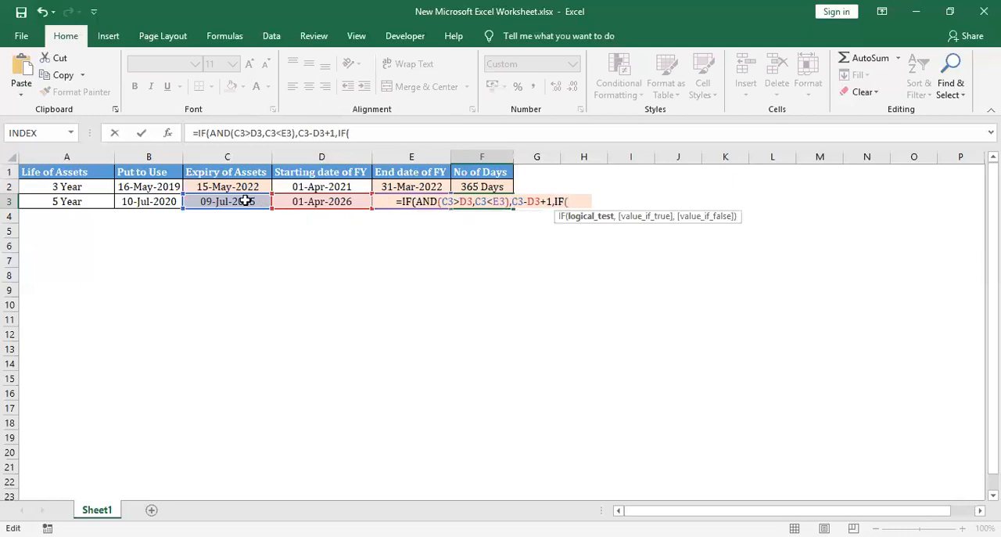
pyautogui.click(245, 201)
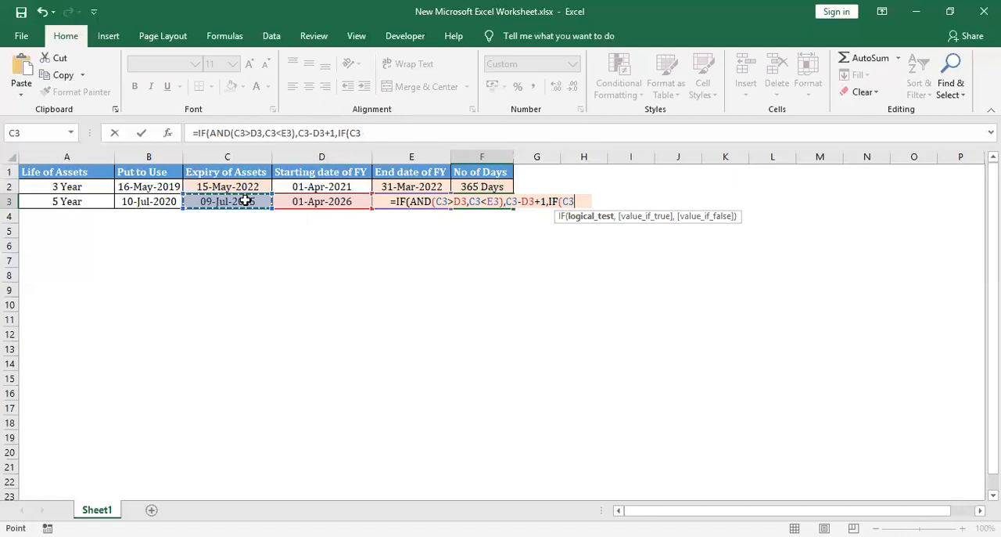
pyautogui.write('<')
pyautogui.click(336, 201)
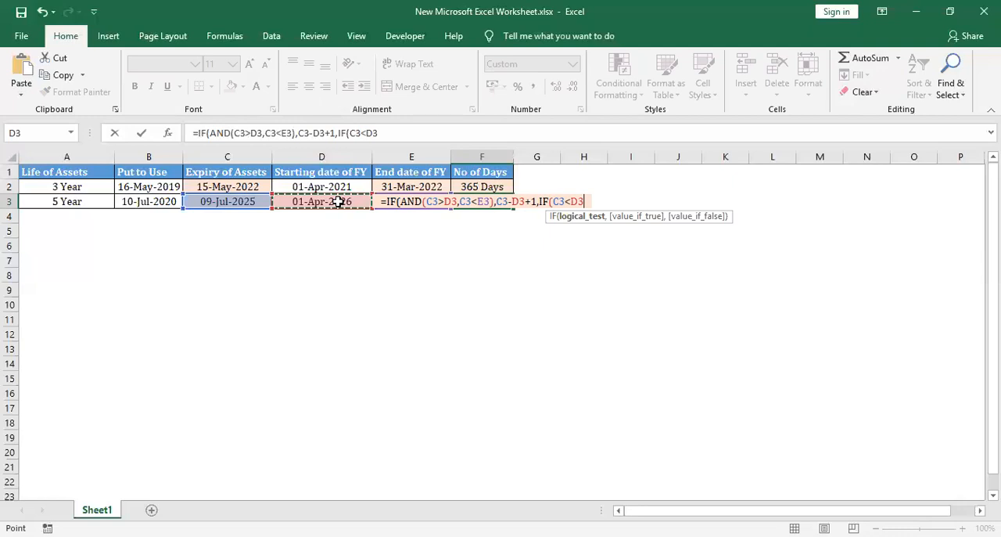
pyautogui.press('BackSpace')
pyautogui.press('BackSpace')
pyautogui.press('BackSpace')
pyautogui.press('BackSpace')
pyautogui.press('BackSpace')
# Start an AND test in the nested IF of the F3 formula with D3>C3 as its first condition
pyautogui.write('AND(')
pyautogui.click(243, 201)
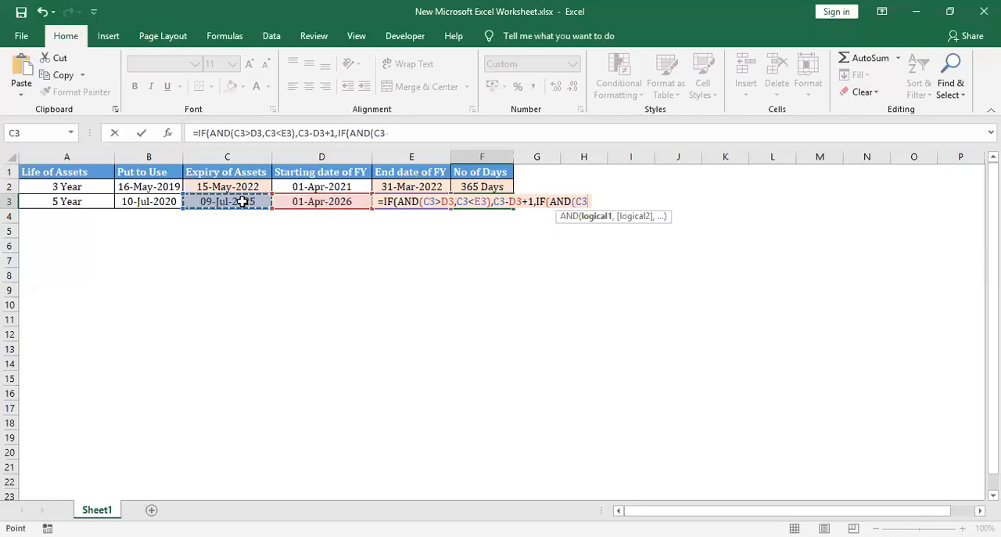
pyautogui.click(300, 201)
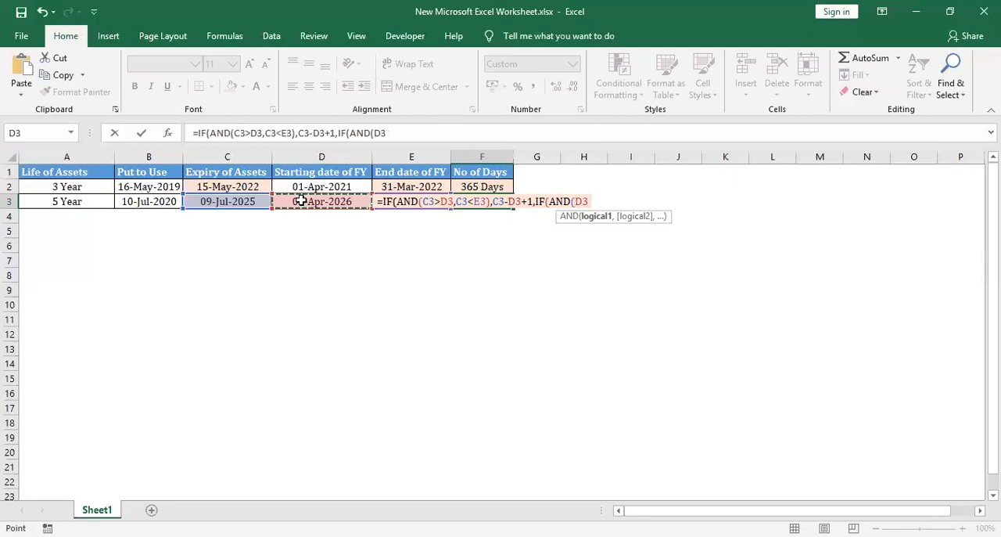
pyautogui.write('>')
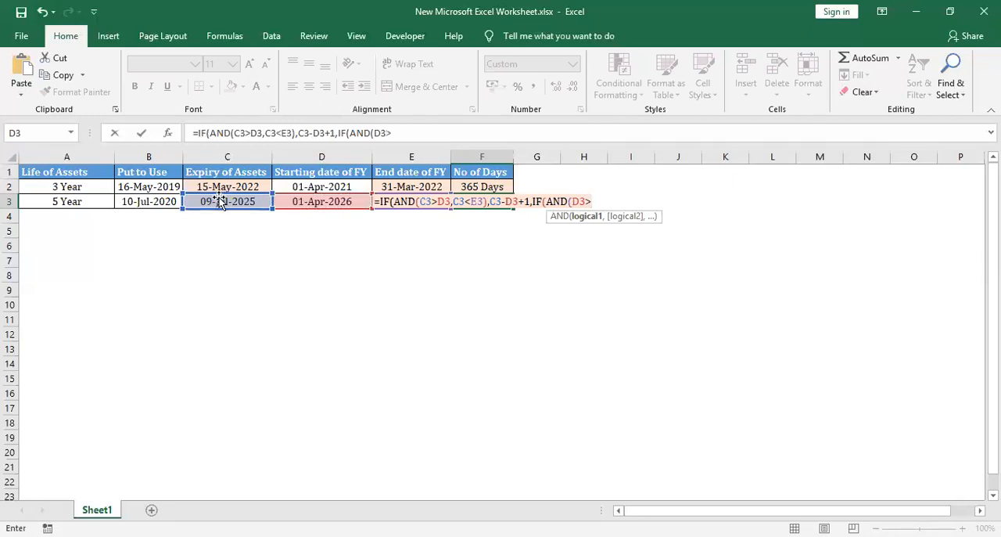
pyautogui.click(223, 201)
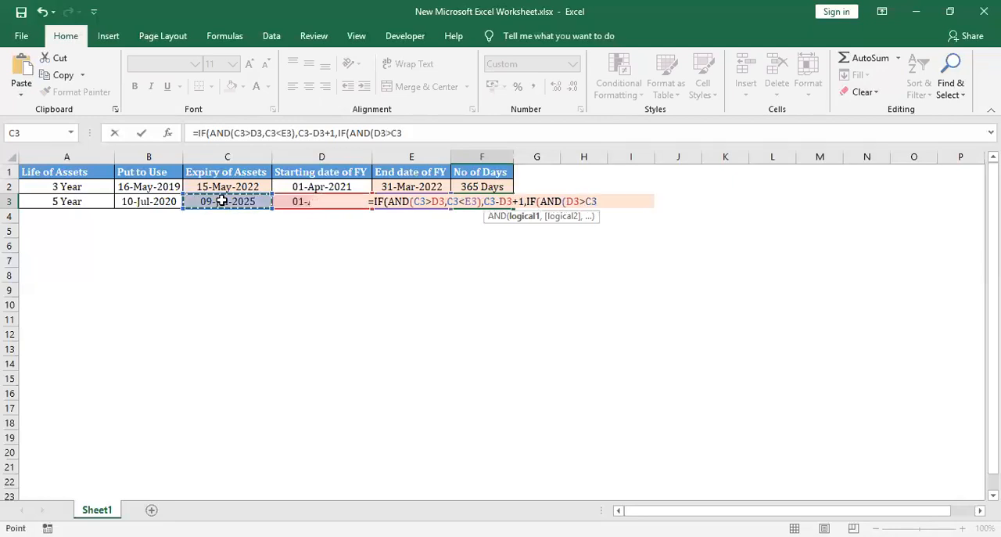
# Add E3>C3 as the second AND condition, return 0 when the test is true, and commit the F3 formula
pyautogui.write(',')
pyautogui.click(423, 219)
pyautogui.press('Up')
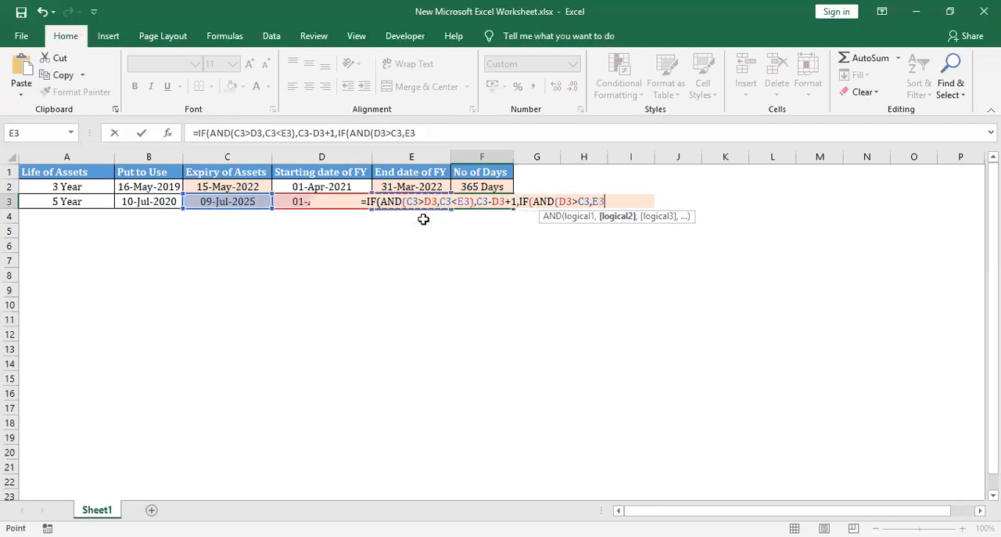
pyautogui.write('>')
pyautogui.click(226, 201)
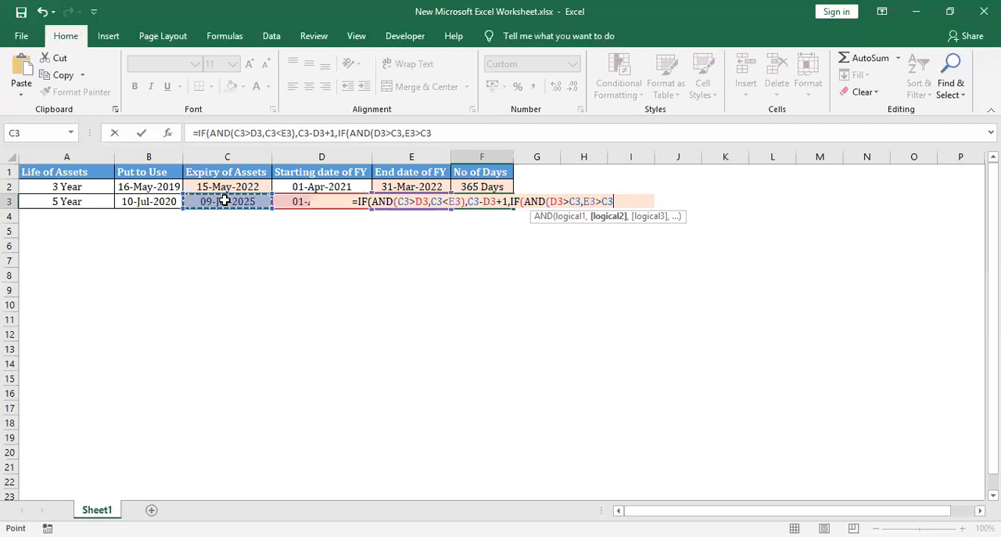
pyautogui.write(')')
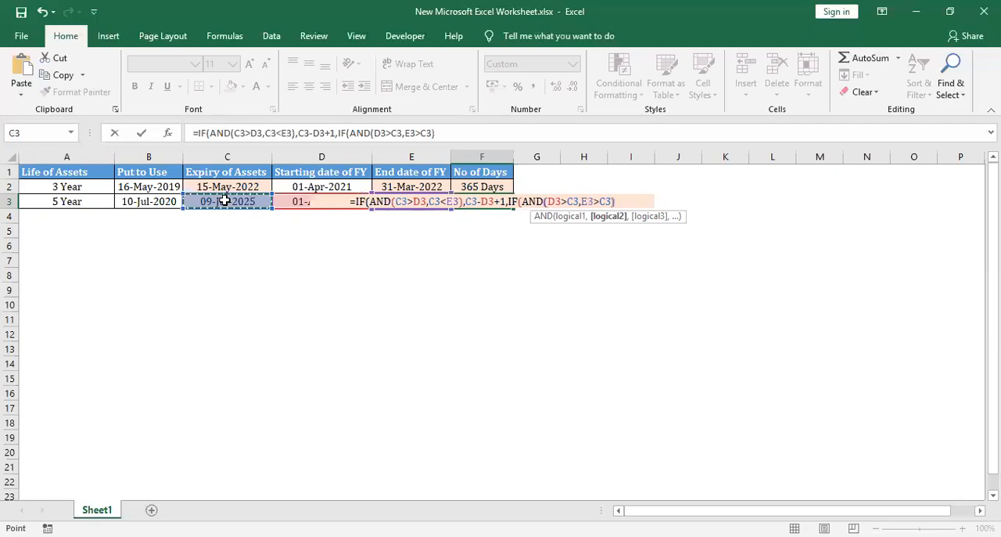
pyautogui.write(',0')
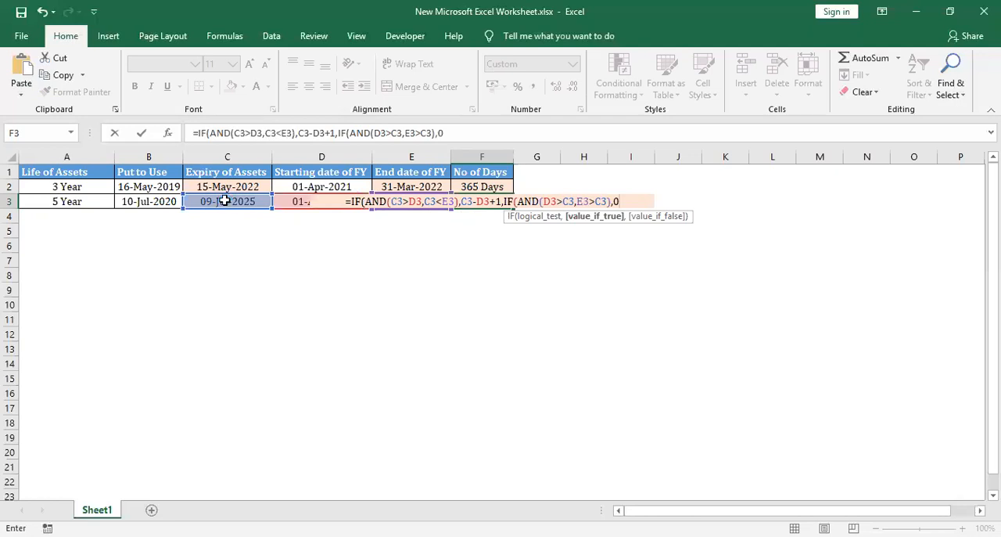
pyautogui.hotkey('ctrl', 'Return')
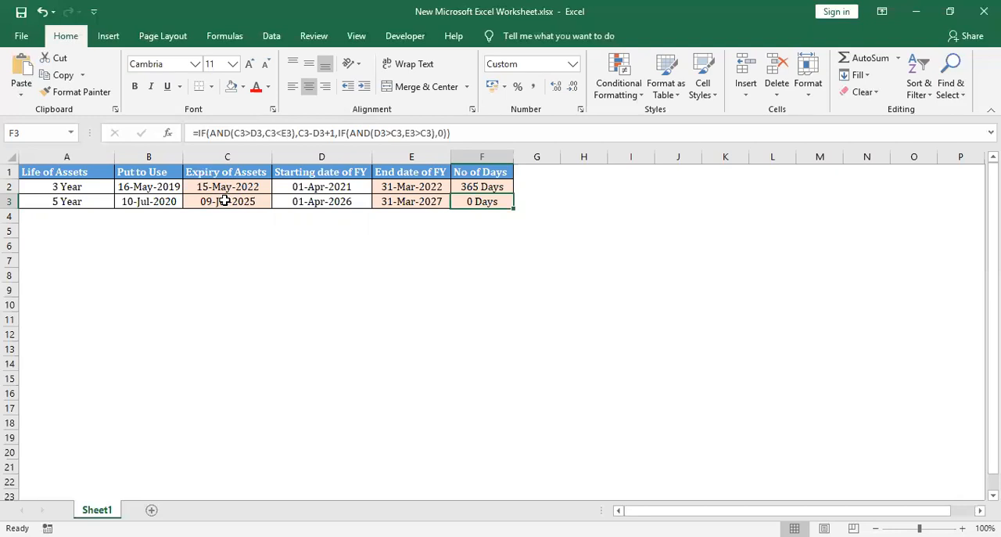
# Change the starting date of FY in cell D3 to 01-04-2019
pyautogui.press('Left')
pyautogui.press('Left')
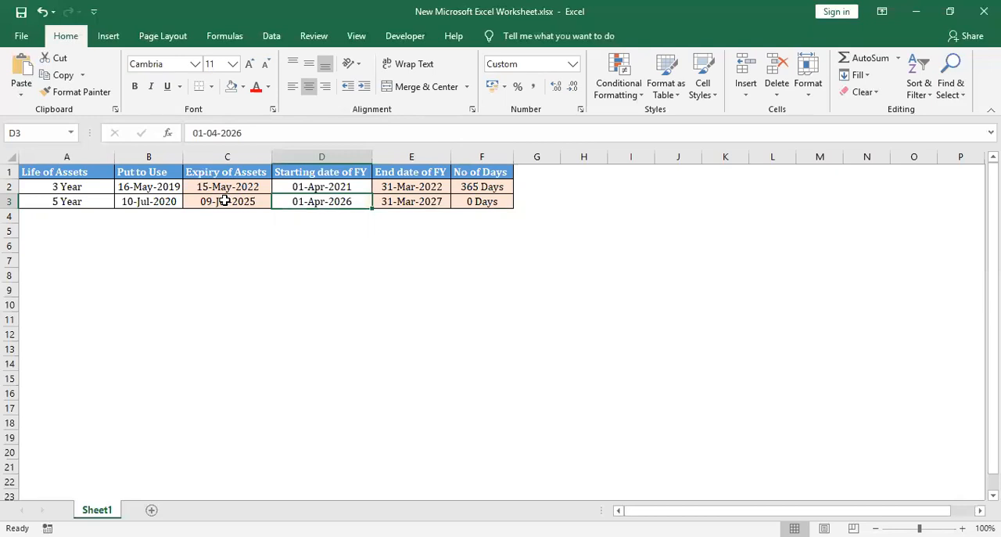
pyautogui.press('Left')
pyautogui.press('Left')
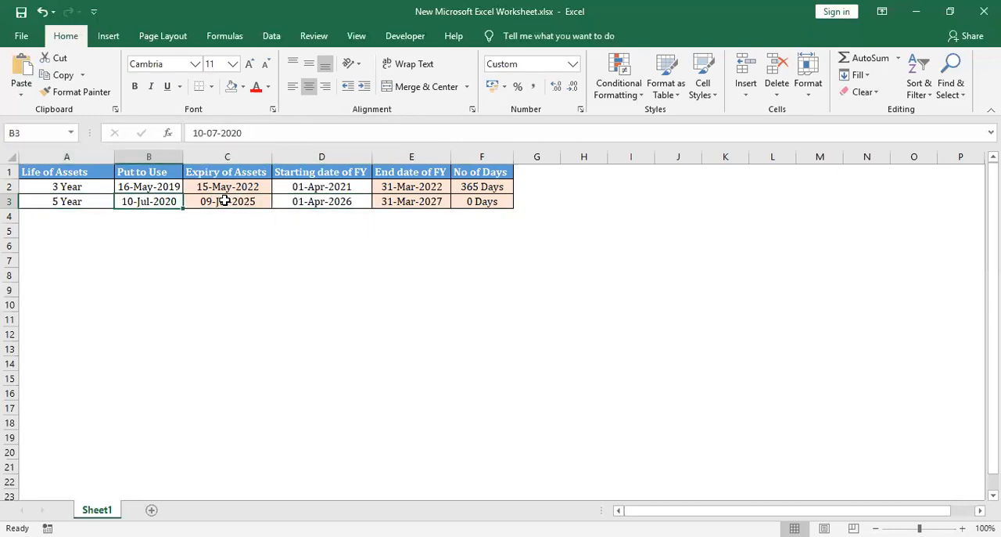
pyautogui.press('Right')
pyautogui.press('Right')
pyautogui.press('Right')
pyautogui.press('Left')
pyautogui.press('F2')
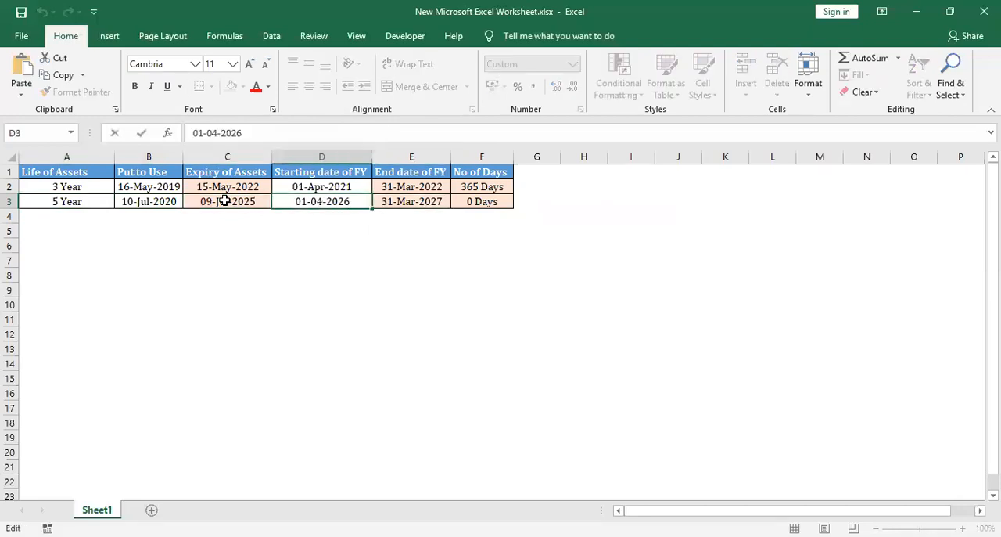
pyautogui.press('BackSpace')
pyautogui.press('BackSpace')
pyautogui.write('19')
pyautogui.press('Tab')
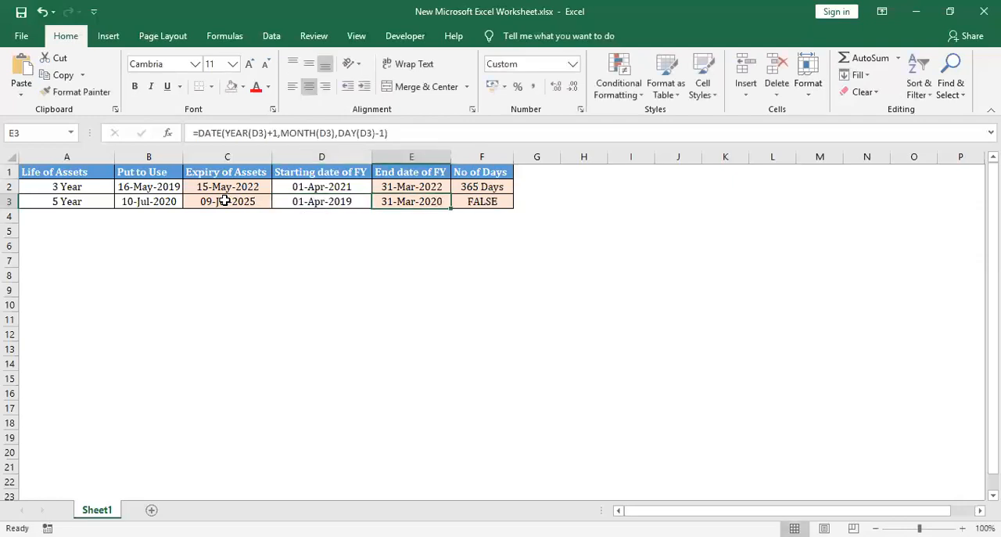
# Reopen the F3 formula and nest a third IF as the value-if-false argument of the second, testing B3>D3
pyautogui.press('Right')
pyautogui.press('F2')
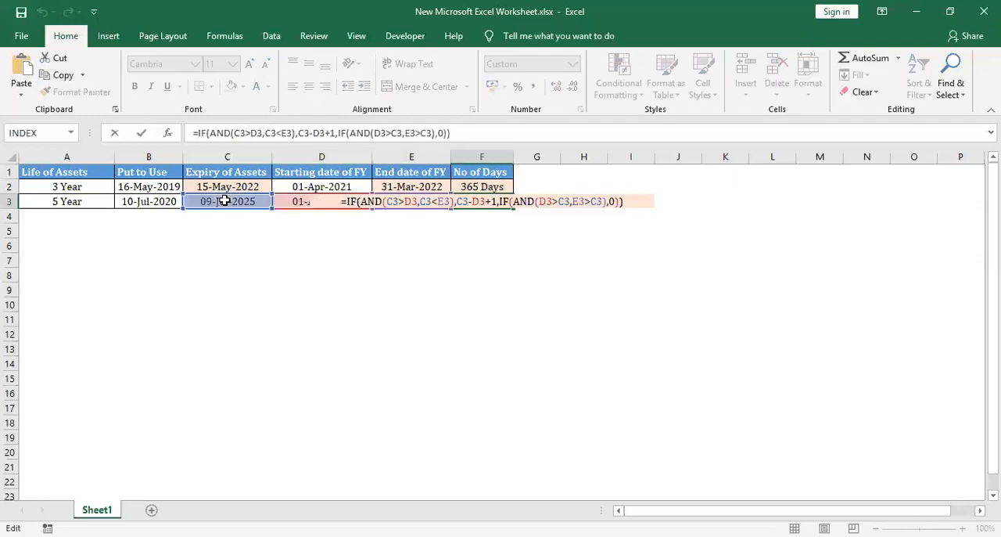
pyautogui.press('BackSpace')
pyautogui.press('BackSpace')
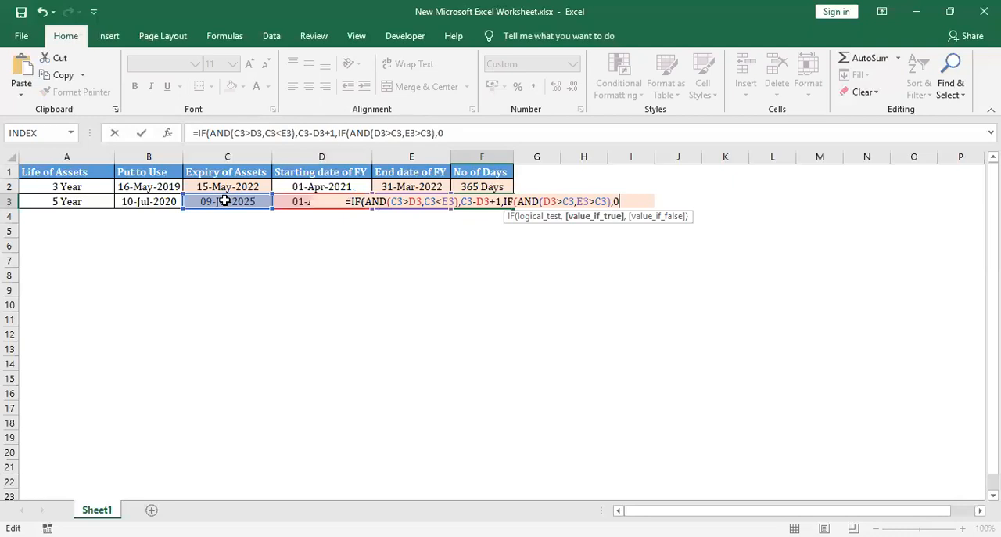
pyautogui.write(',IF(')
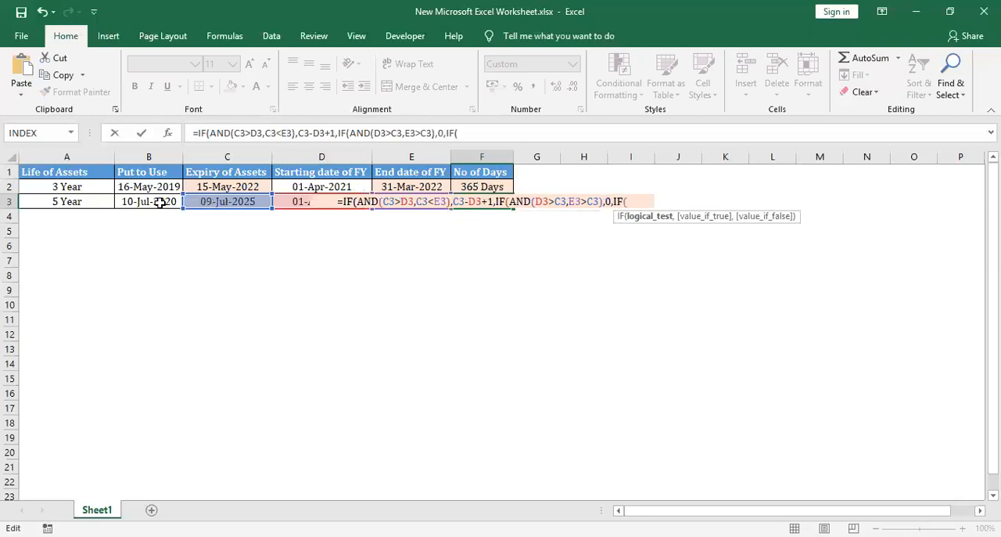
pyautogui.click(156, 202)
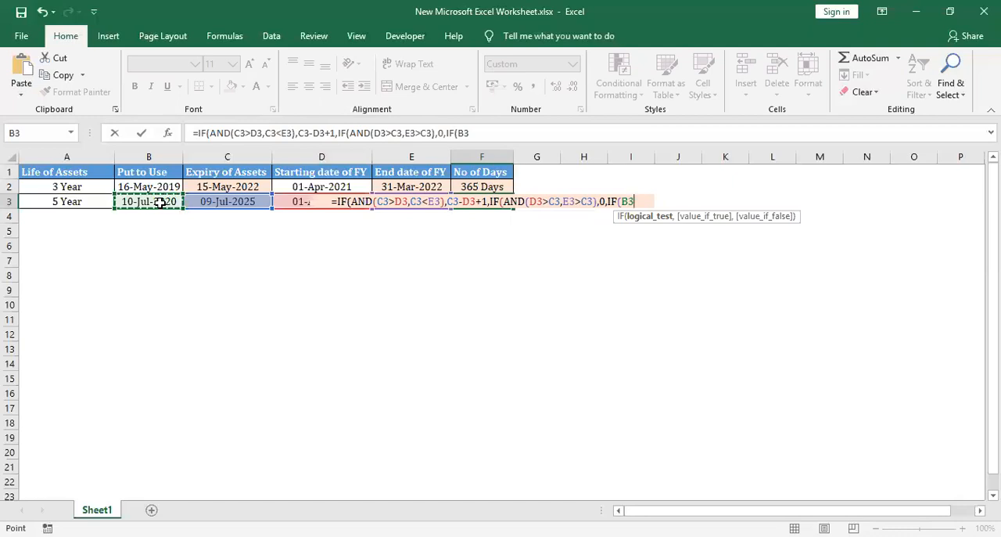
pyautogui.write('>')
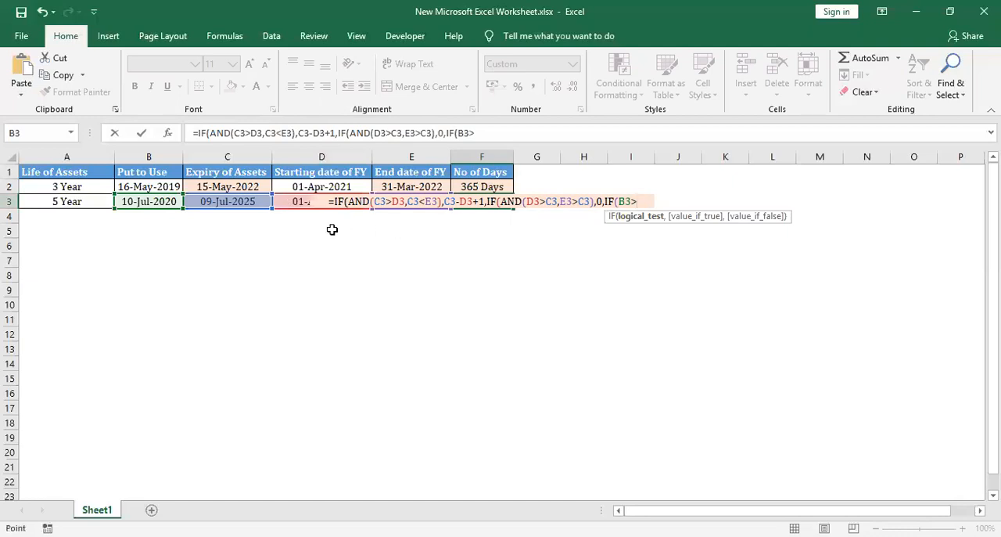
pyautogui.click(332, 229)
pyautogui.press('Up')
pyautogui.press('Up')
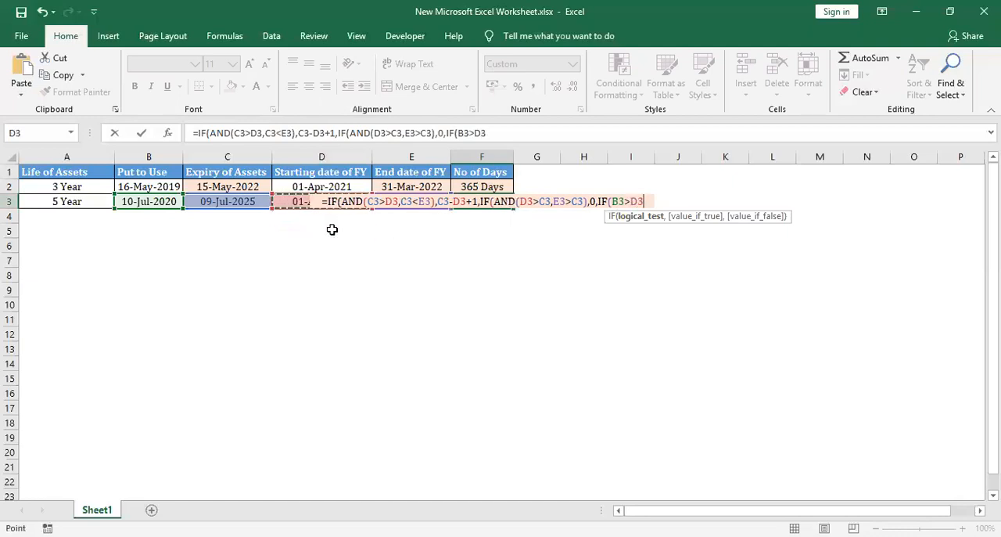
# Wrap the third IF's test in an AND function and add B3>E3 as its second condition
pyautogui.click(611, 202)
pyautogui.write('AND(C3>D3')
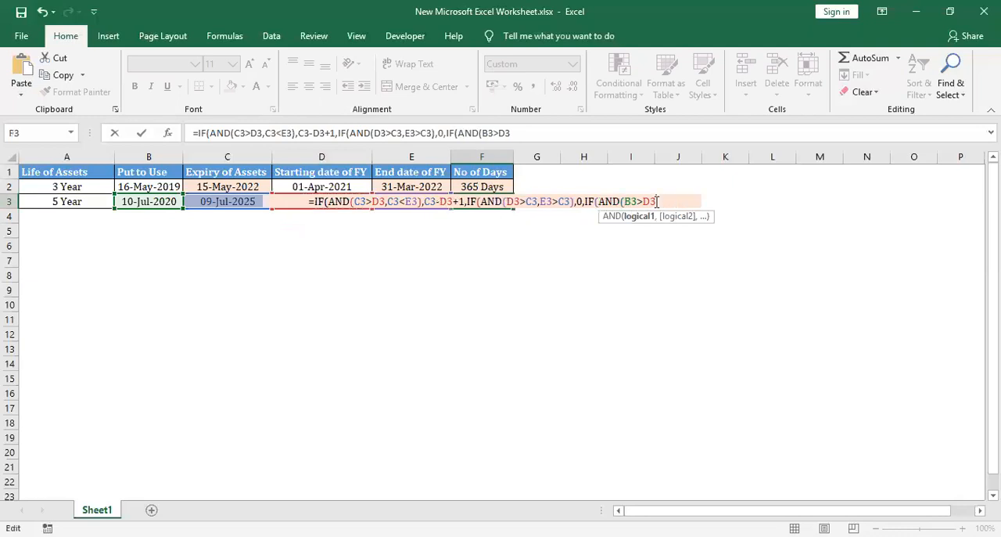
pyautogui.write(',')
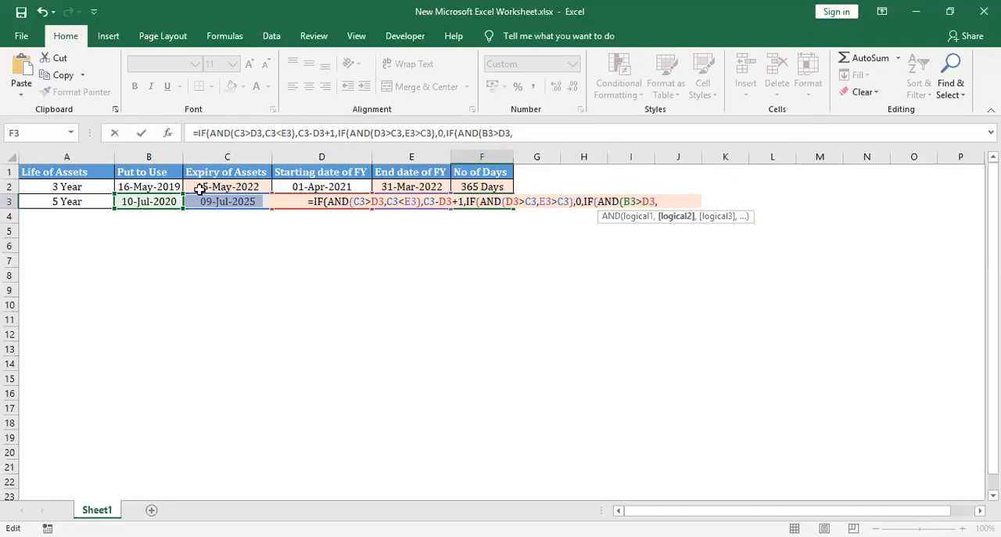
pyautogui.click(146, 202)
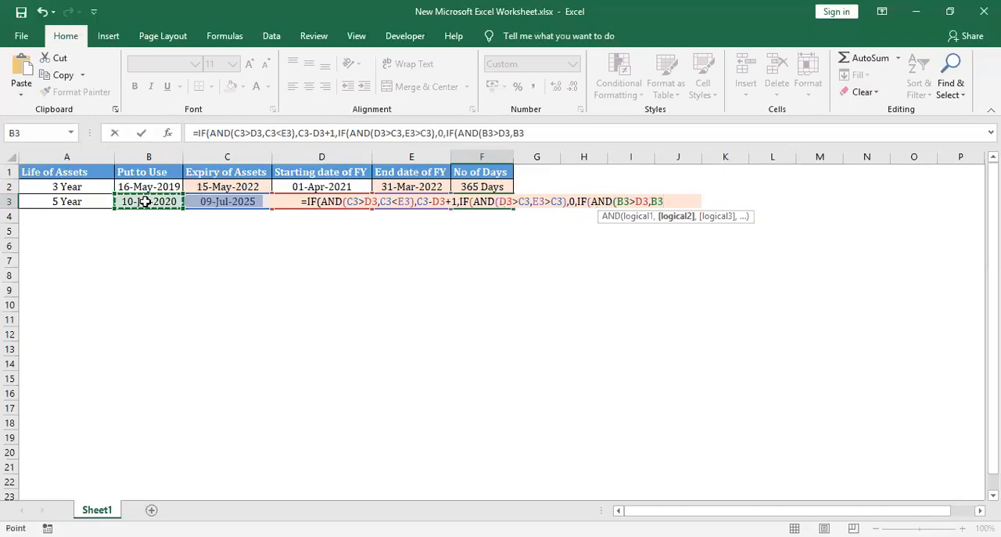
pyautogui.write('>')
pyautogui.click(407, 224)
pyautogui.press('Up')
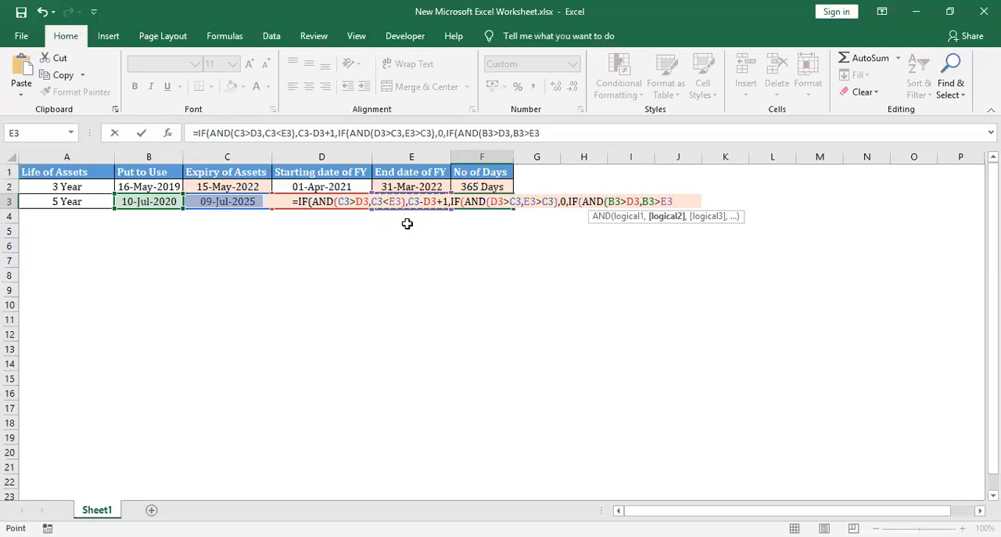
# Close the AND test, make the third IF return 0 when it is true, and commit the formula
pyautogui.write(',0')
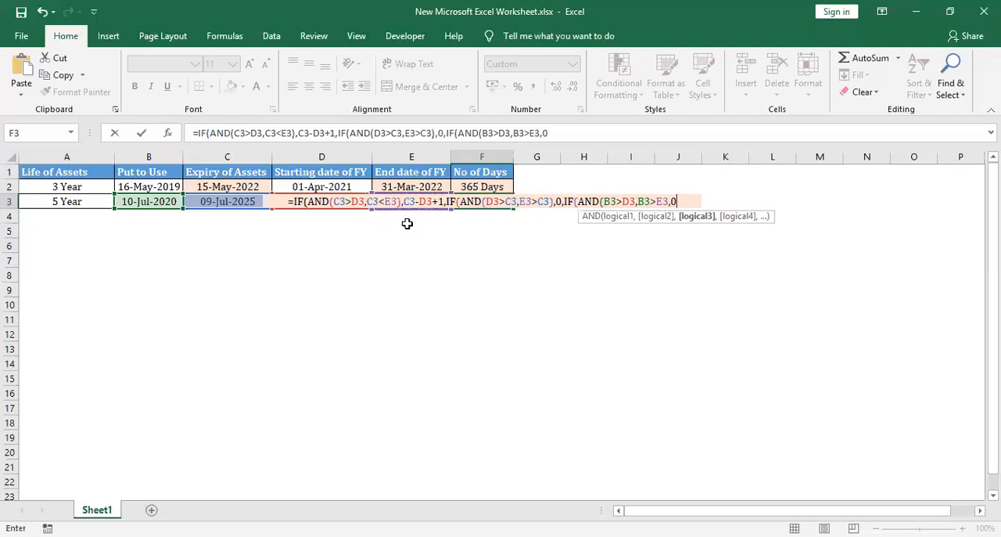
pyautogui.press('BackSpace')
pyautogui.press('BackSpace')
pyautogui.write(')')
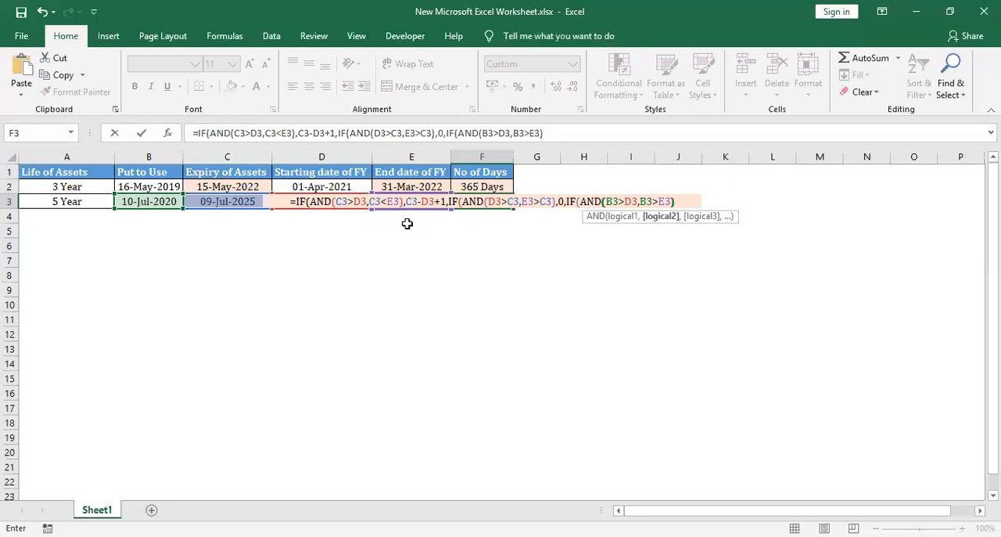
# Check the put-to-use, expiry and financial-year dates across row 3 against the day count in cell F3
pyautogui.press('Left')
pyautogui.press('Left')
pyautogui.press('Left')
pyautogui.press('Left')
pyautogui.press('Right')
pyautogui.press('Right')
pyautogui.press('Right')
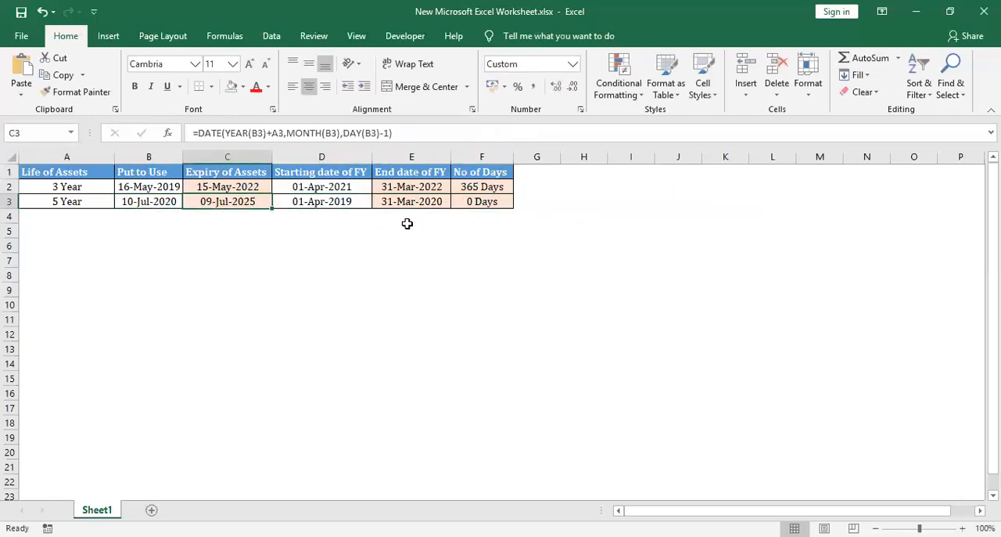
pyautogui.press('Right')
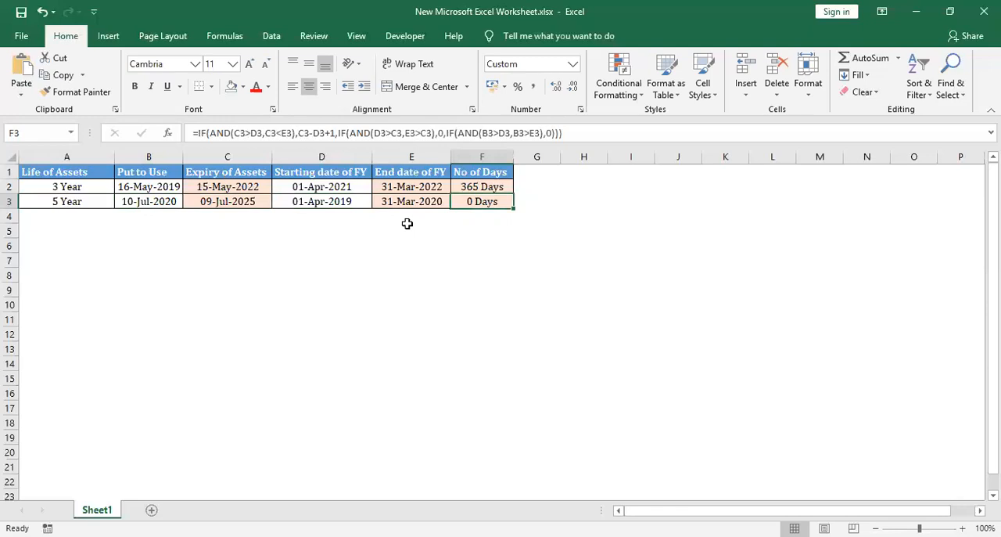
# Reopen the F3 formula and nest a fourth IF as the value-if-false argument of the third, testing B3>D3
pyautogui.press('F2')
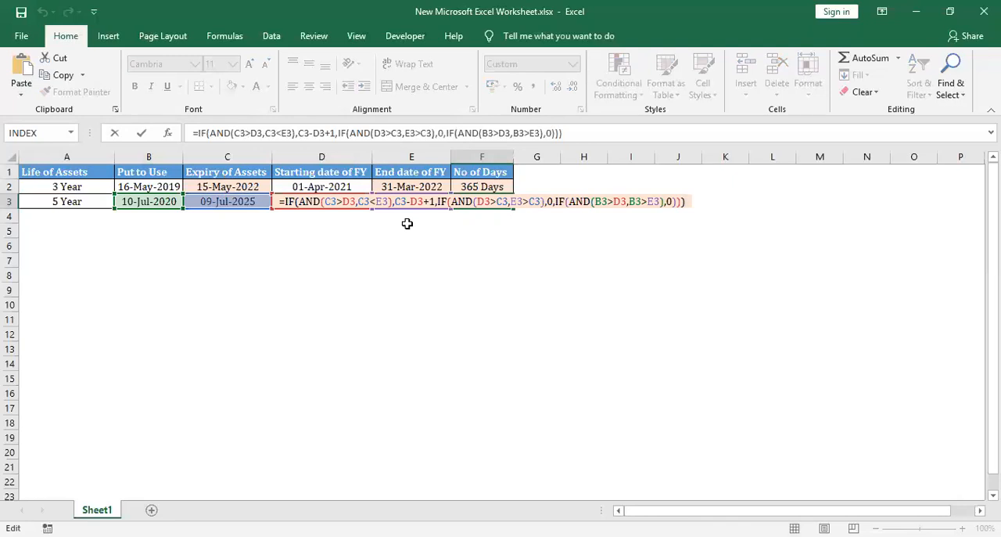
pyautogui.press('BackSpace')
pyautogui.press('BackSpace')
pyautogui.press('BackSpace')
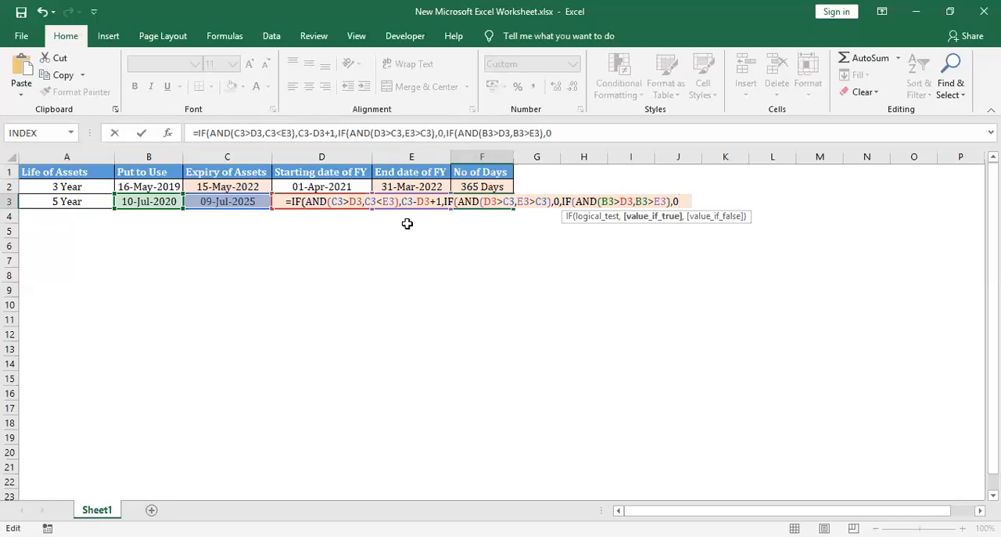
pyautogui.write(',if')
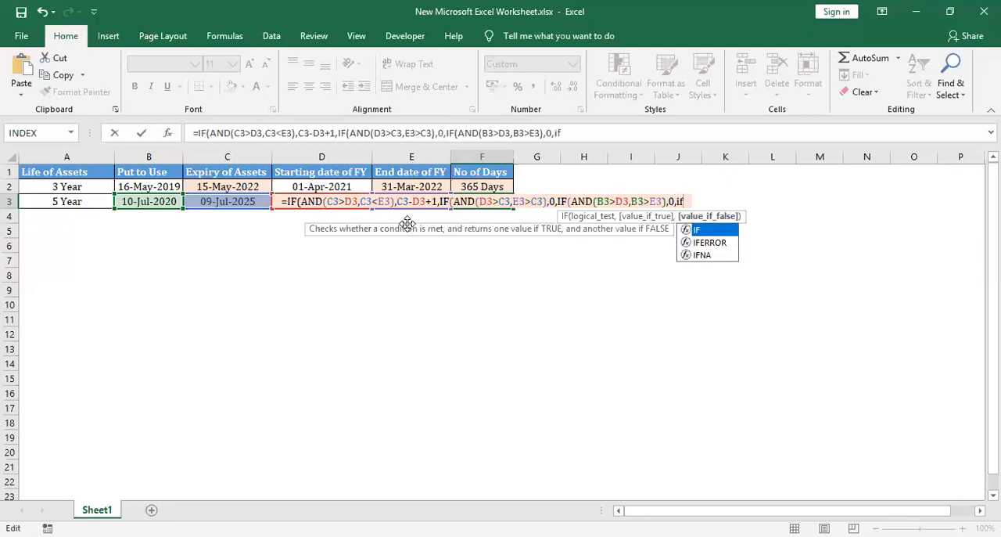
pyautogui.press('Escape')
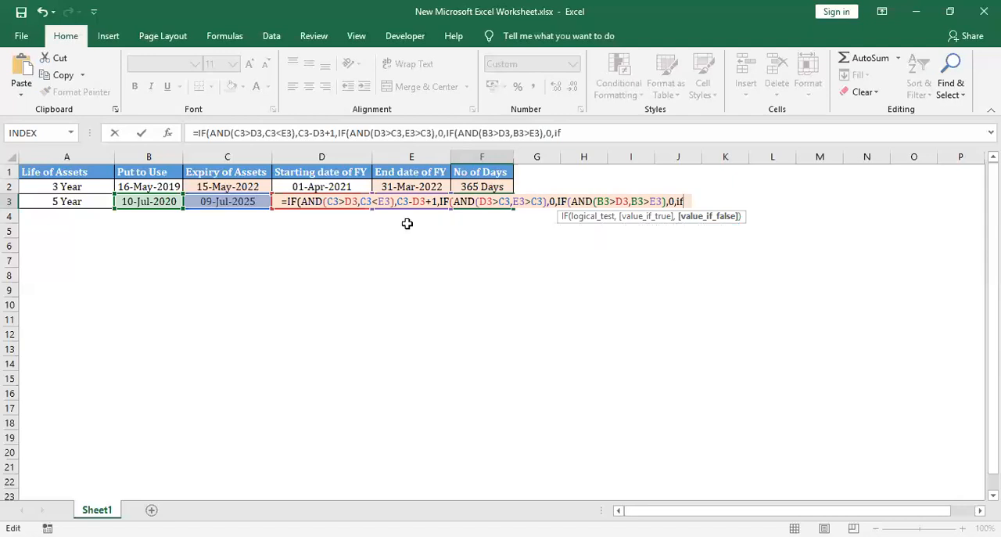
pyautogui.write('(')
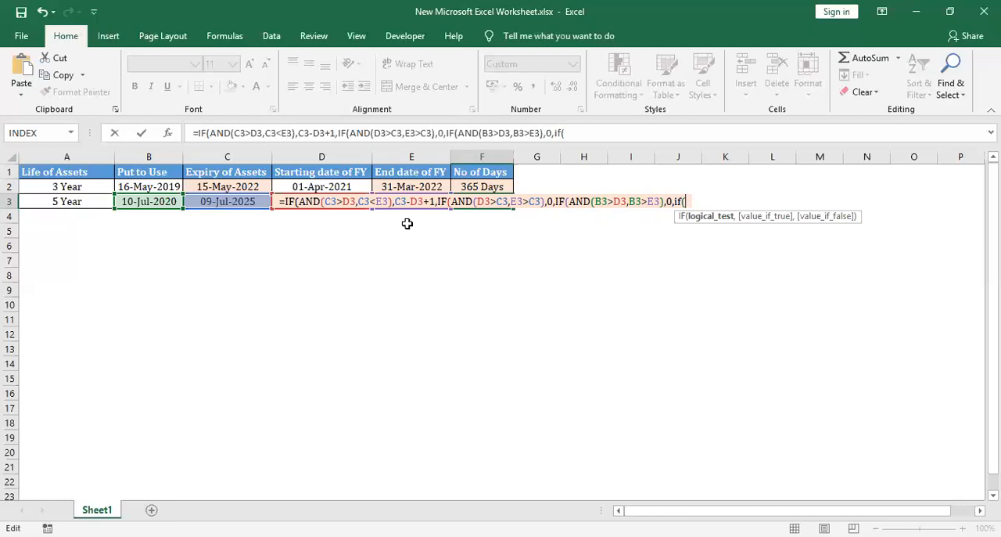
pyautogui.click(150, 202)
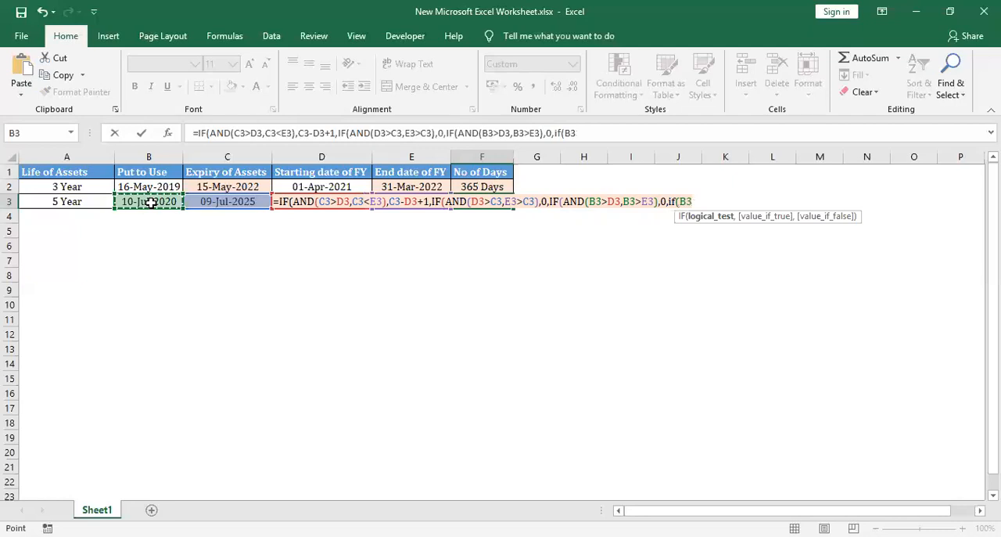
pyautogui.write('>')
pyautogui.click(297, 208)
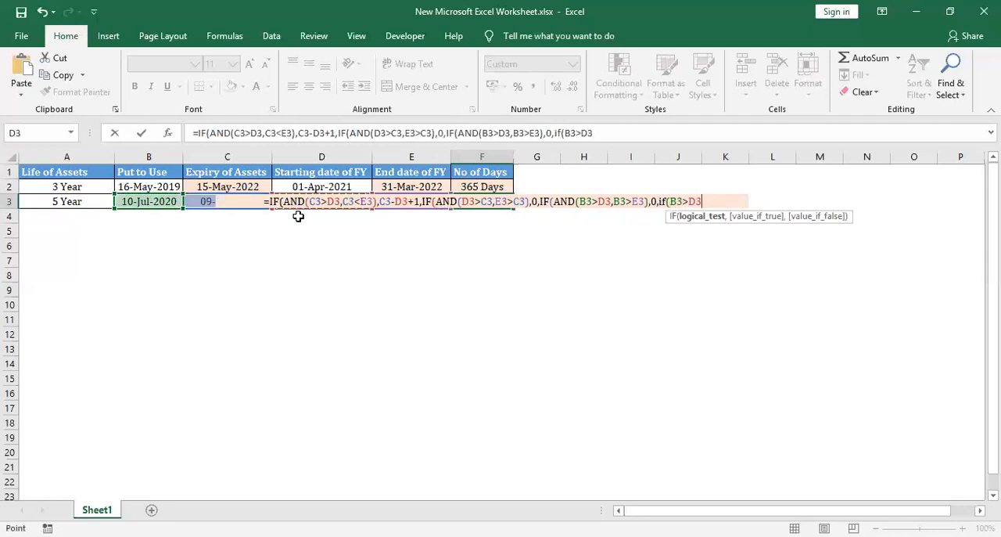
# Make the fourth IF return E3-B3+1 when its test is true
pyautogui.write(',')
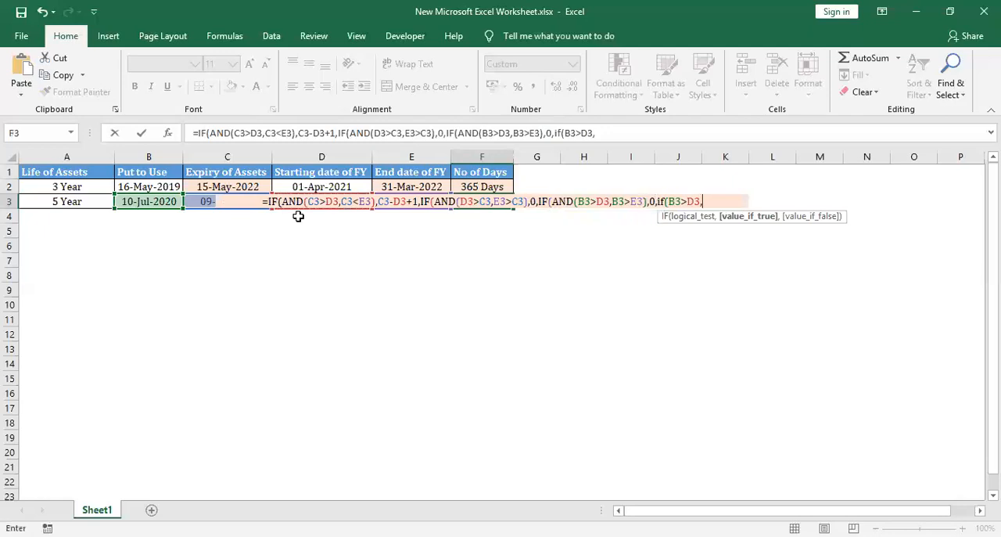
pyautogui.click(409, 217)
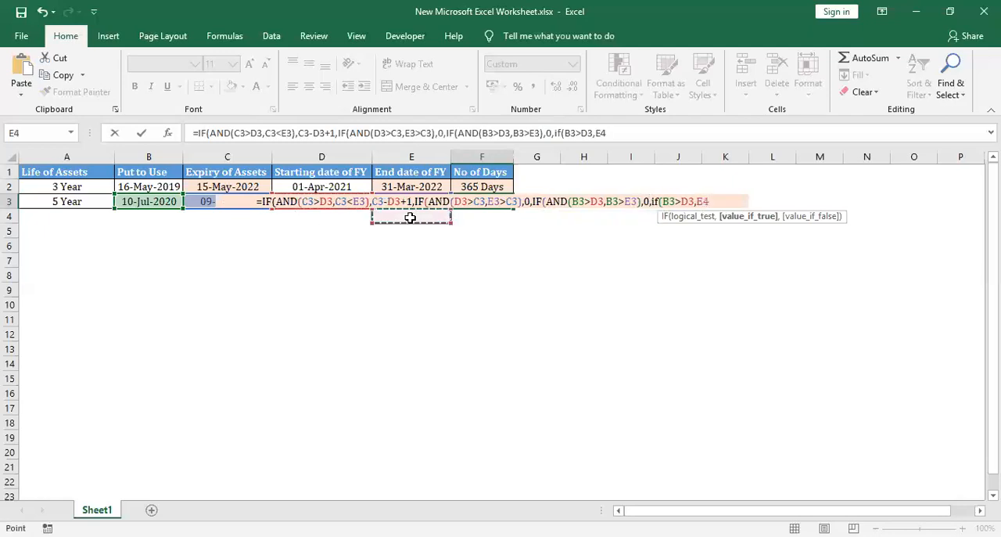
pyautogui.press('Up')
pyautogui.write('-')
pyautogui.press('Left')
pyautogui.press('Left')
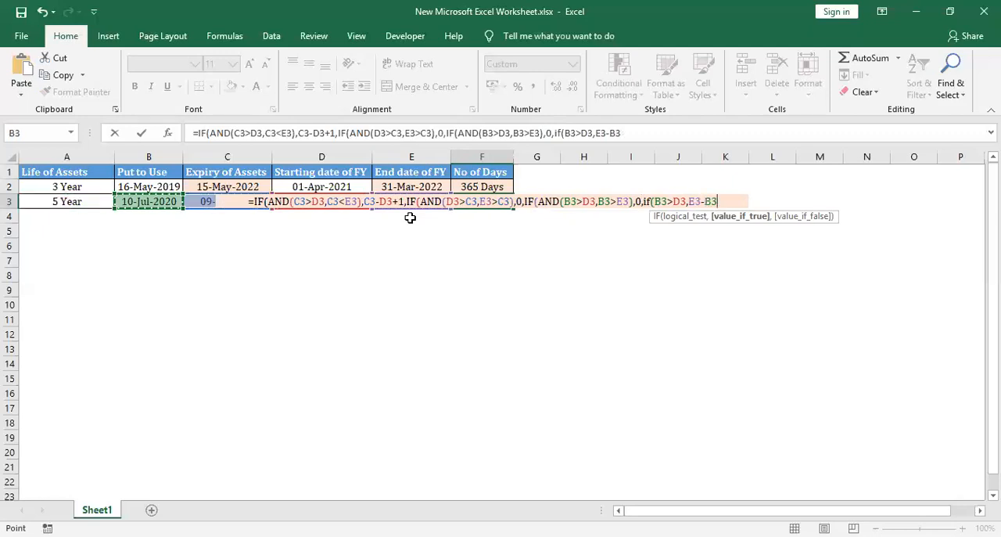
pyautogui.write('+1')
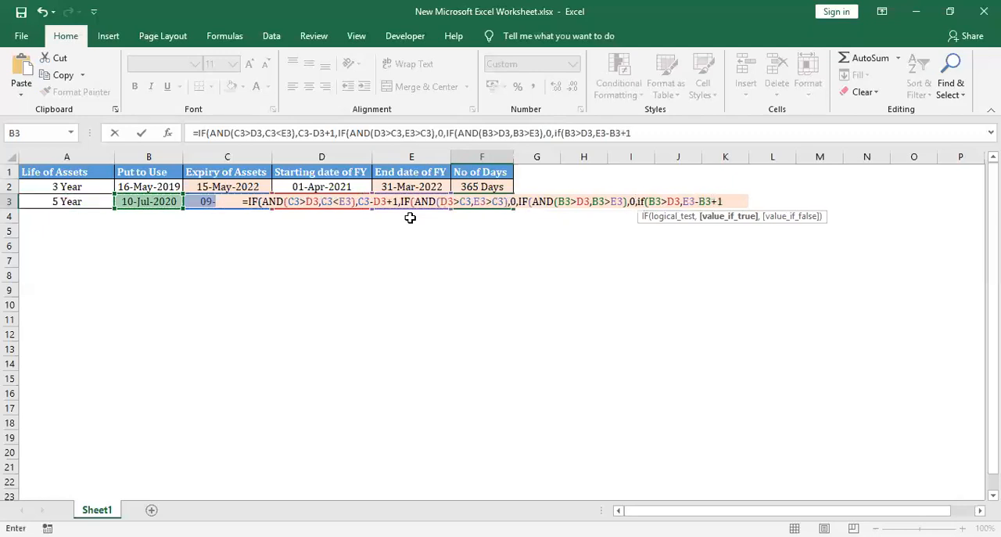
pyautogui.write(',')
# Make the fourth IF return E3-D3+1 when its test is false, close all the brackets, and commit the formula
pyautogui.press('Down')
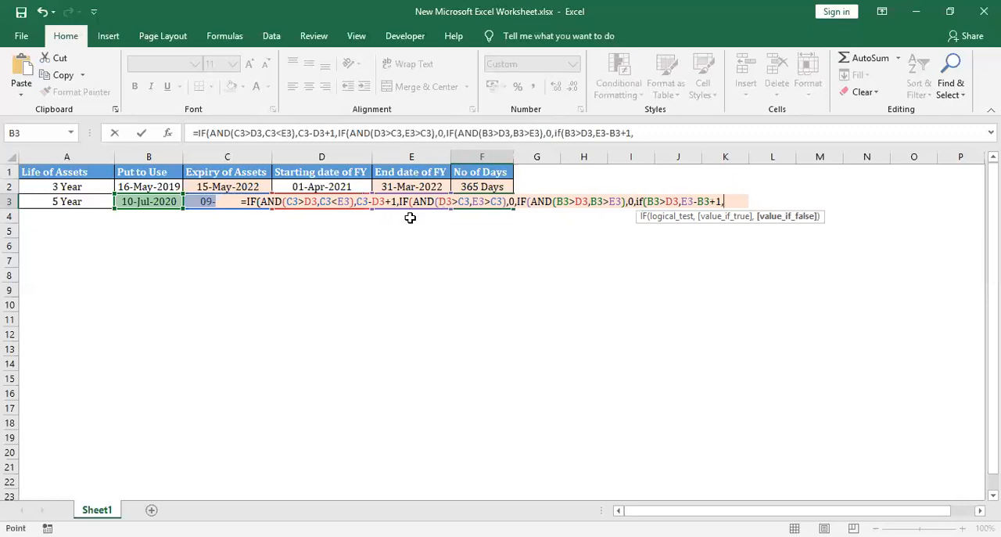
pyautogui.press('Left')
pyautogui.press('Left')
pyautogui.press('Up')
pyautogui.press('Right')
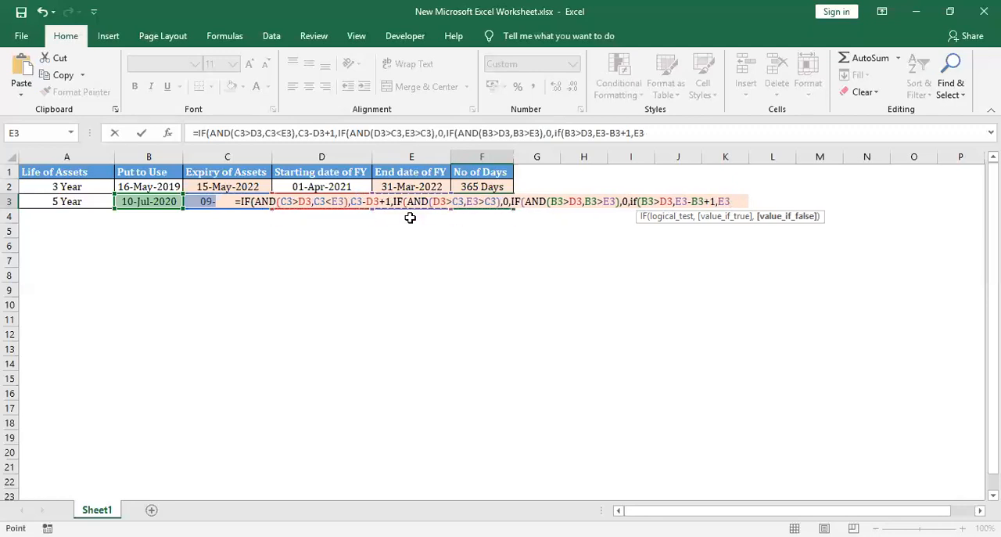
pyautogui.write('-')
pyautogui.press('Left')
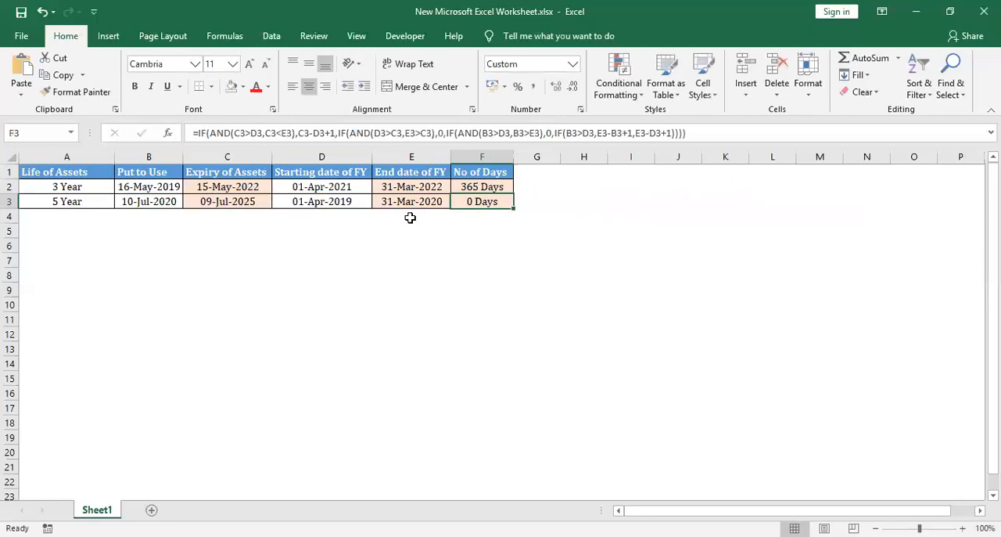
# Set the financial-year starting date in D3 to 01-Apr-2020
pyautogui.press('Left')
pyautogui.press('Left')
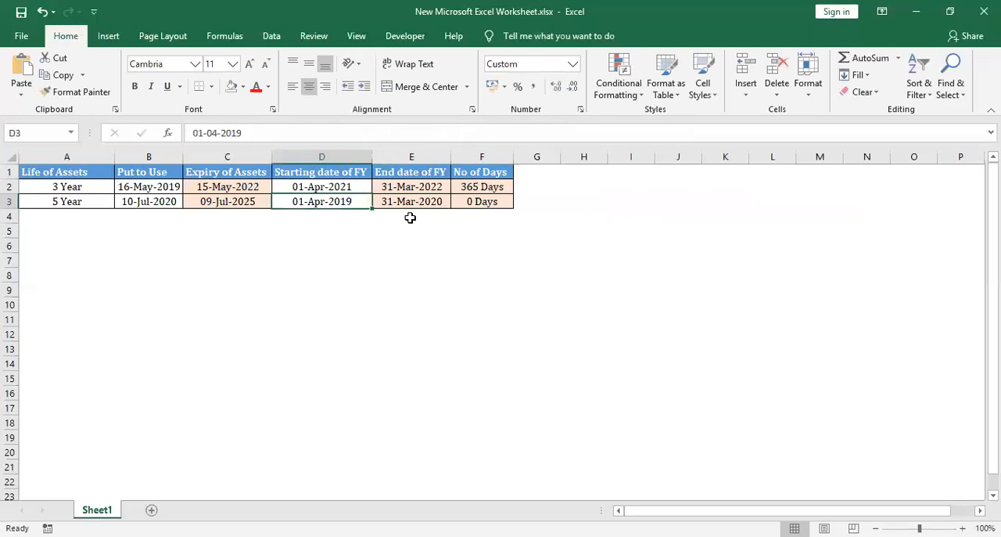
pyautogui.press('F2')
pyautogui.press('BackSpace')
pyautogui.press('BackSpace')
pyautogui.write('20')
pyautogui.press('Tab')
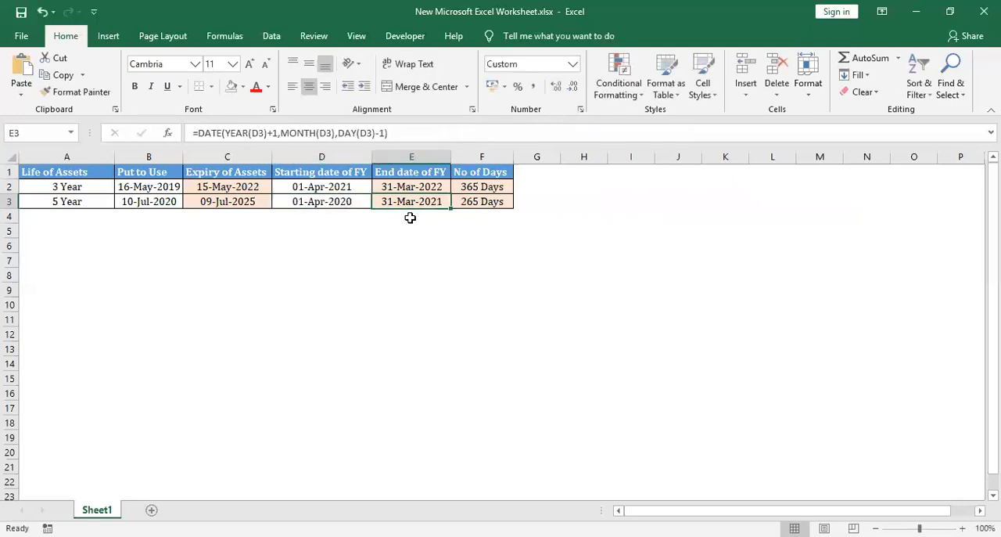
# Set the put-to-use date in B3 to 10-Jun-2020 and check the day count in F3
pyautogui.press('Left')
pyautogui.press('Left')
pyautogui.press('Left')
pyautogui.press('F2')
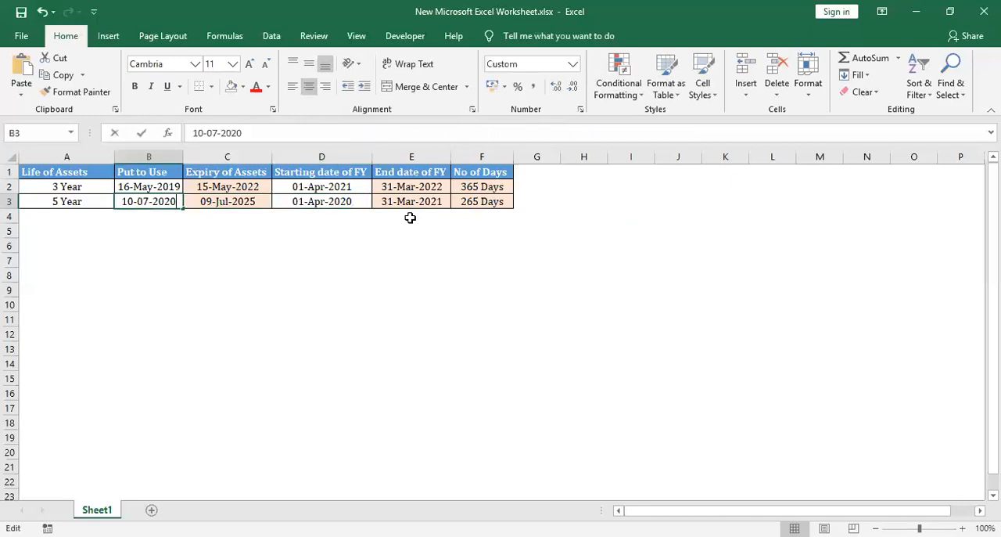
pyautogui.press('BackSpace')
pyautogui.write('0')
pyautogui.press('Left')
pyautogui.press('Left')
pyautogui.press('Left')
pyautogui.press('Left')
pyautogui.press('Left')
pyautogui.press('BackSpace')
pyautogui.write('6')
pyautogui.press('Tab')
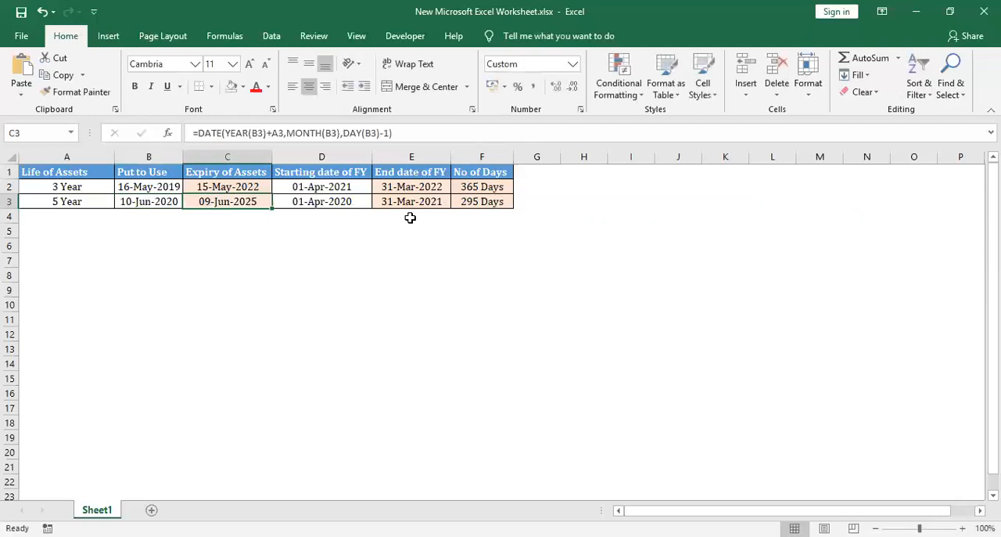
pyautogui.press('Tab')
pyautogui.press('Tab')
pyautogui.press('Tab')
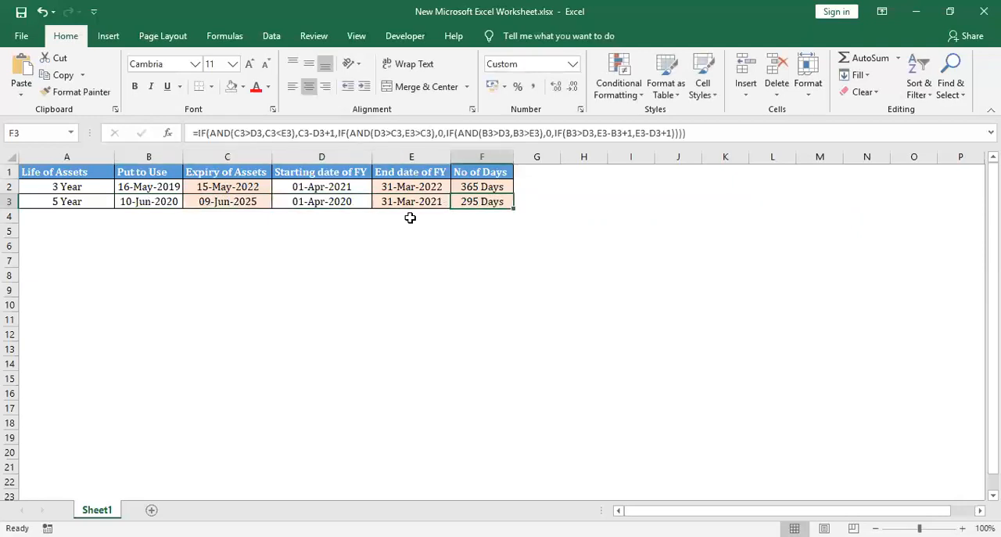
# Test the day count with the financial-year starting date in D3 set to 01-Apr-2021
pyautogui.press('Left')
pyautogui.press('Left')
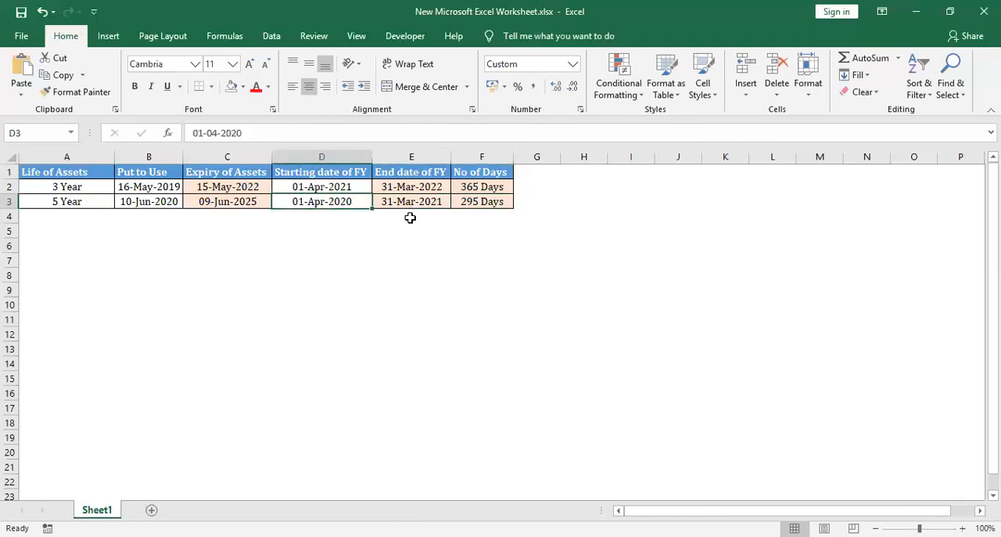
pyautogui.press('F2')
pyautogui.press('BackSpace')
pyautogui.write('1')
pyautogui.press('Tab')
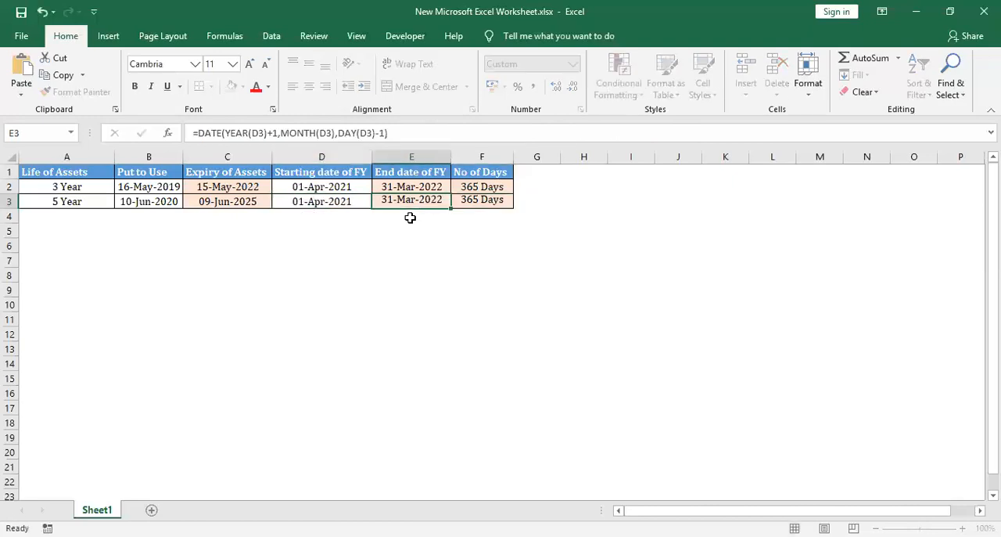
# Test the day count with the D3 starting date set to 01-Apr-2022 and to 01-Apr-2023
pyautogui.press('Left')
pyautogui.press('F2')
pyautogui.press('BackSpace')
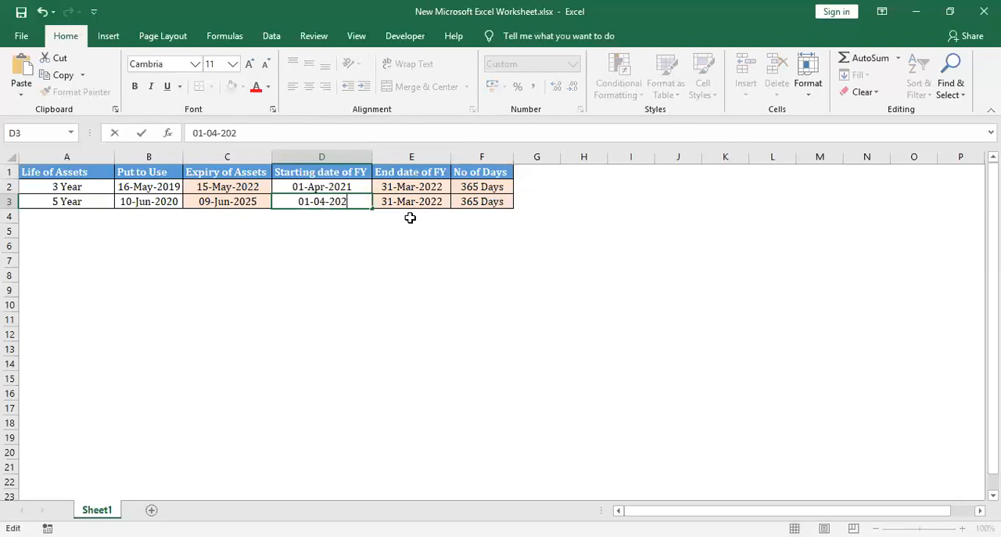
pyautogui.write('2')
pyautogui.press('Tab')
pyautogui.press('Left')
pyautogui.press('F2')
pyautogui.press('BackSpace')
pyautogui.write('3')
pyautogui.press('Tab')
pyautogui.press('Left')
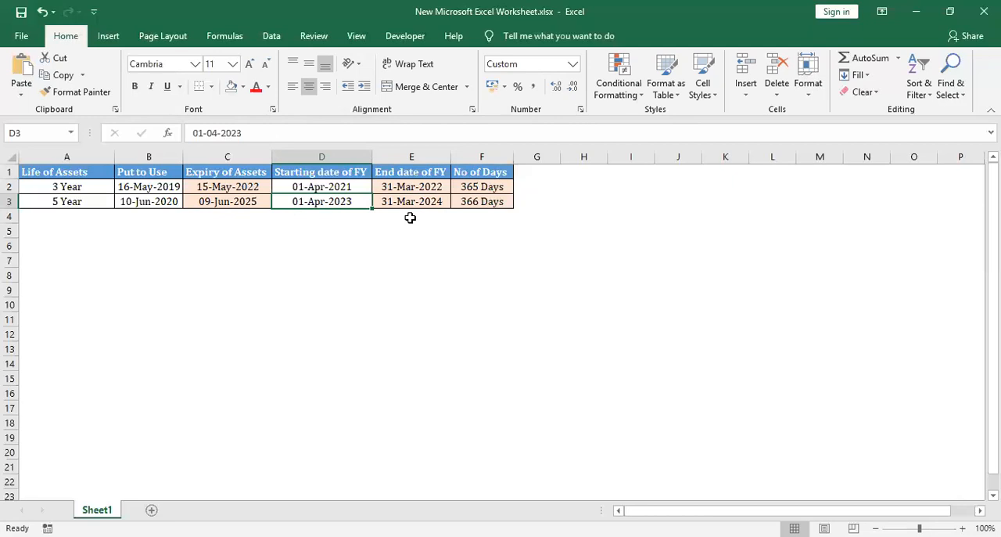
# Test the D3 starting date at 01-Apr-2024 and at 01-Apr-2025, the expiry year, checking the day count in F3
pyautogui.press('F2')
pyautogui.press('BackSpace')
pyautogui.write('4')
pyautogui.press('Tab')
pyautogui.press('Left')
pyautogui.press('F2')
pyautogui.press('BackSpace')
pyautogui.write('5')
pyautogui.press('Tab')
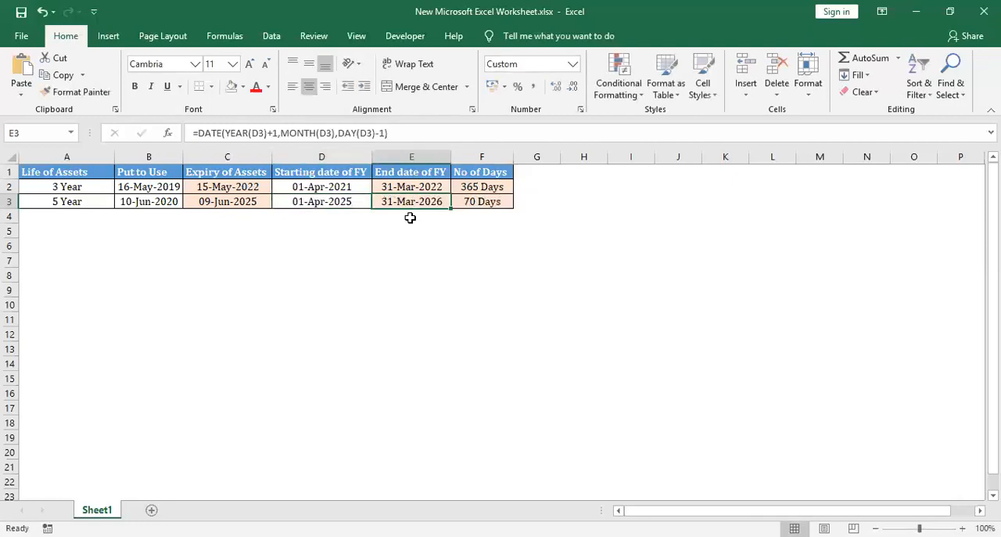
pyautogui.press('Left')
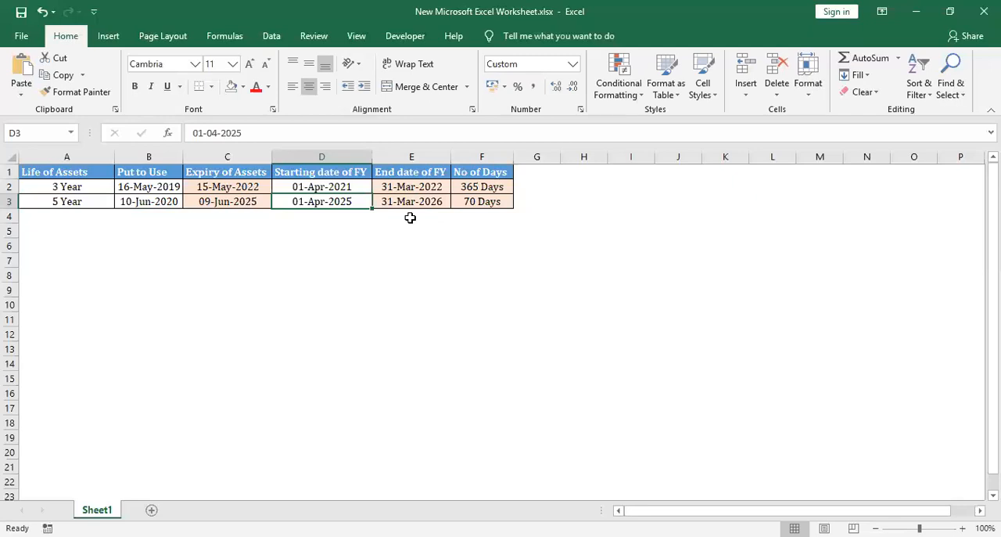
pyautogui.press('Right')
pyautogui.press('Right')
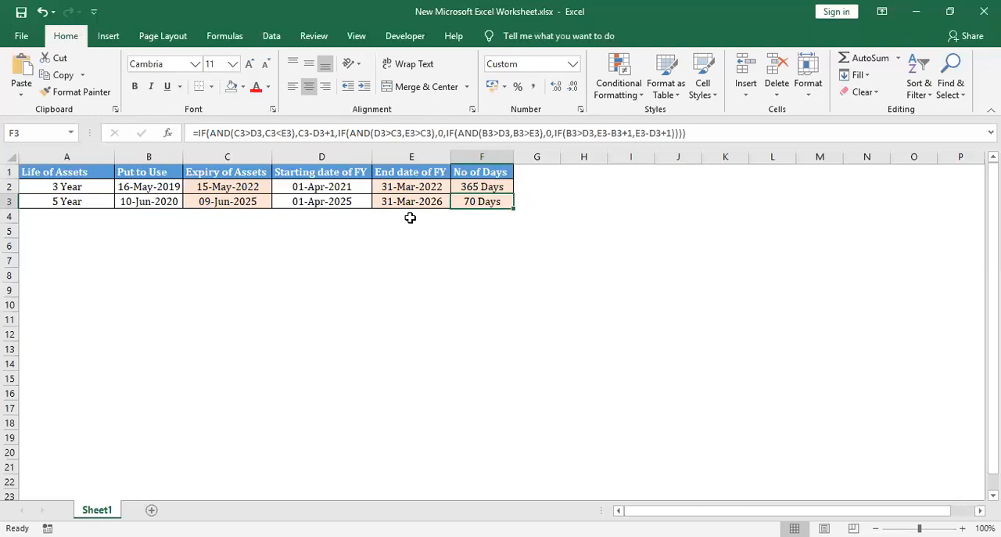
# Set the financial-year starting date in D3 to 01-Apr-2026, past the asset's expiry, and check the day count in F3
pyautogui.press('Left')
pyautogui.press('Left')
pyautogui.press('Right')
pyautogui.press('Left')
pyautogui.press('F2')
pyautogui.press('BackSpace')
pyautogui.write('6')
pyautogui.press('Tab')
pyautogui.press('Tab')
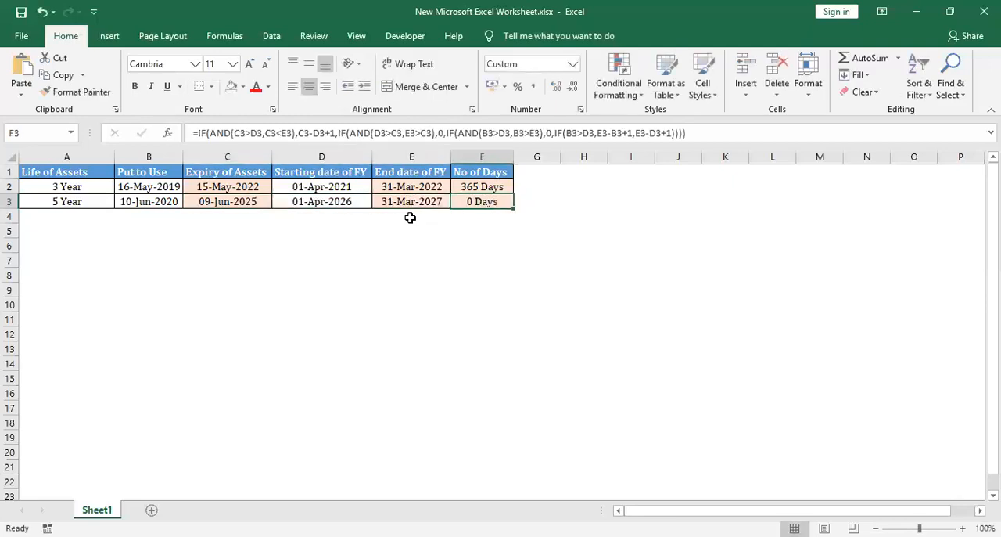